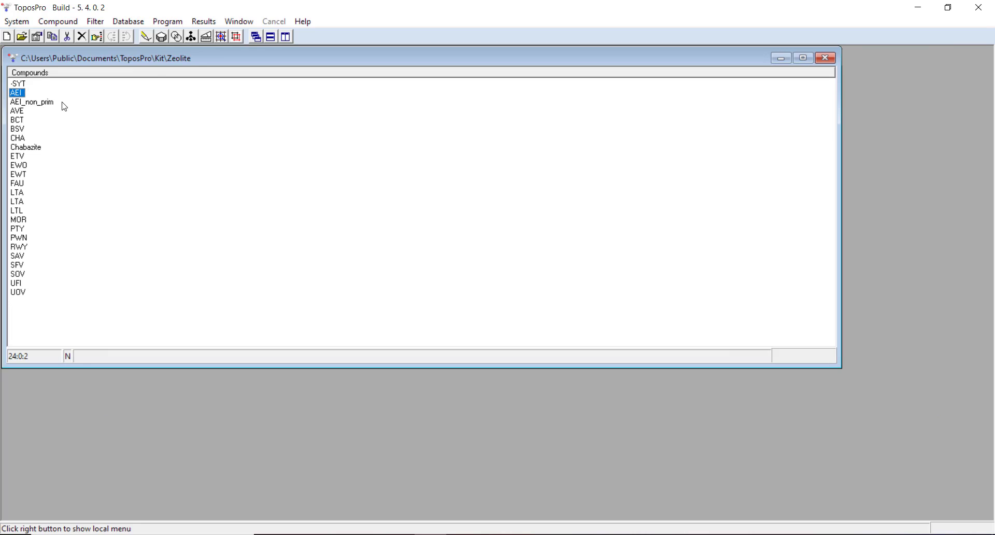
Start ADS for the AEI compound and accept its options with Dimen. Calc., Write Data to .tnt and Essential Rings for 3dt enabled
click(219, 37)
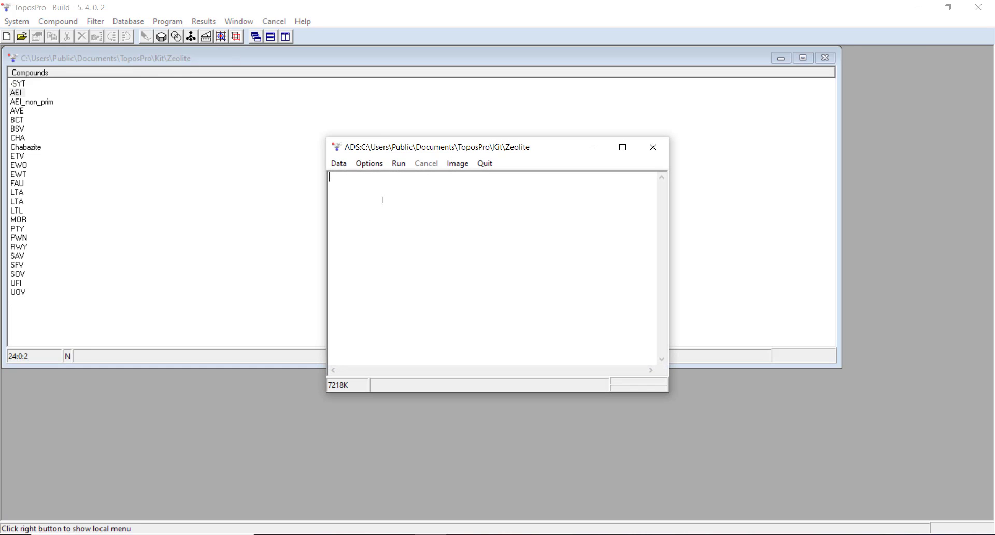
click(370, 165)
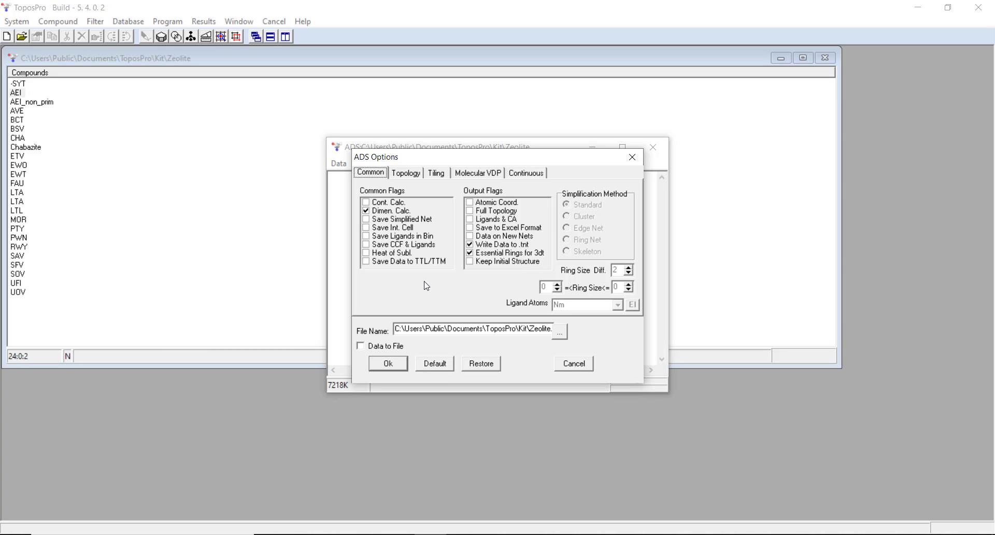
click(393, 364)
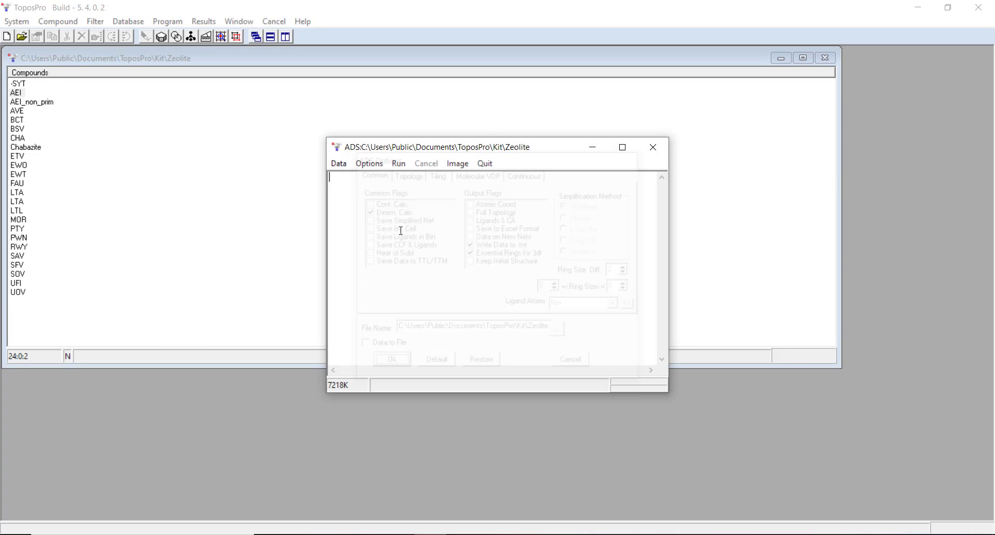
Run the AEI calculation, overwriting Zeolite_3dt.cgd and Zeolite_t.tnt and accepting the proposed central atom selection
click(399, 163)
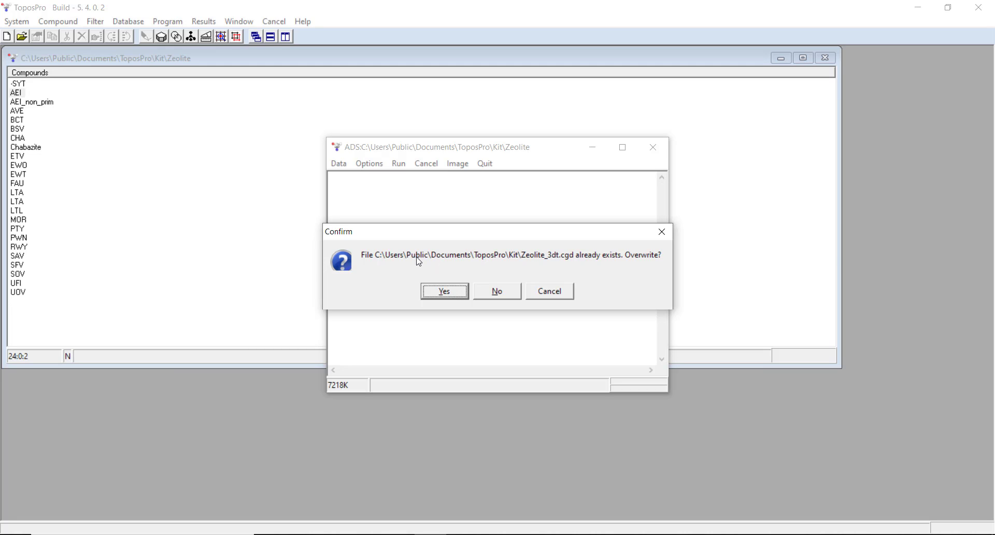
click(451, 292)
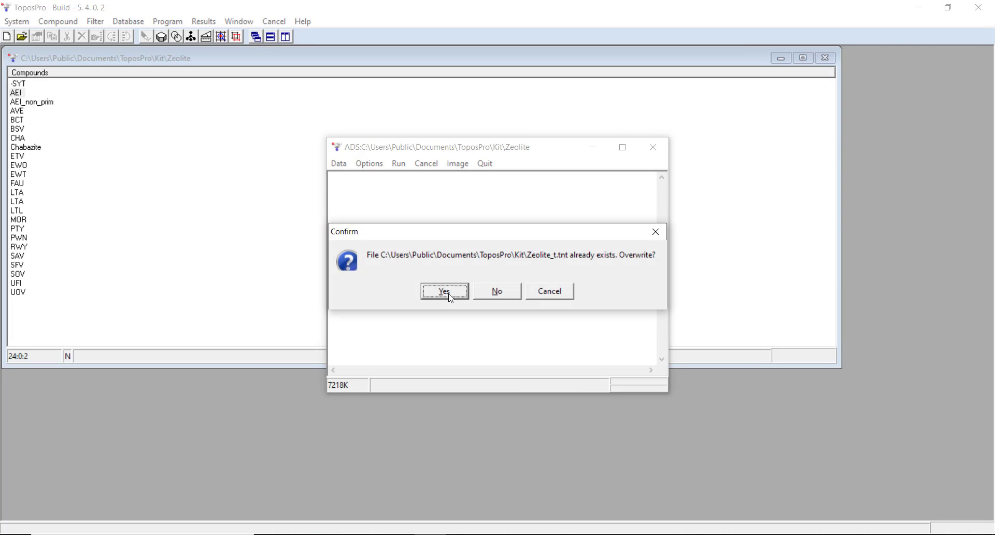
click(445, 291)
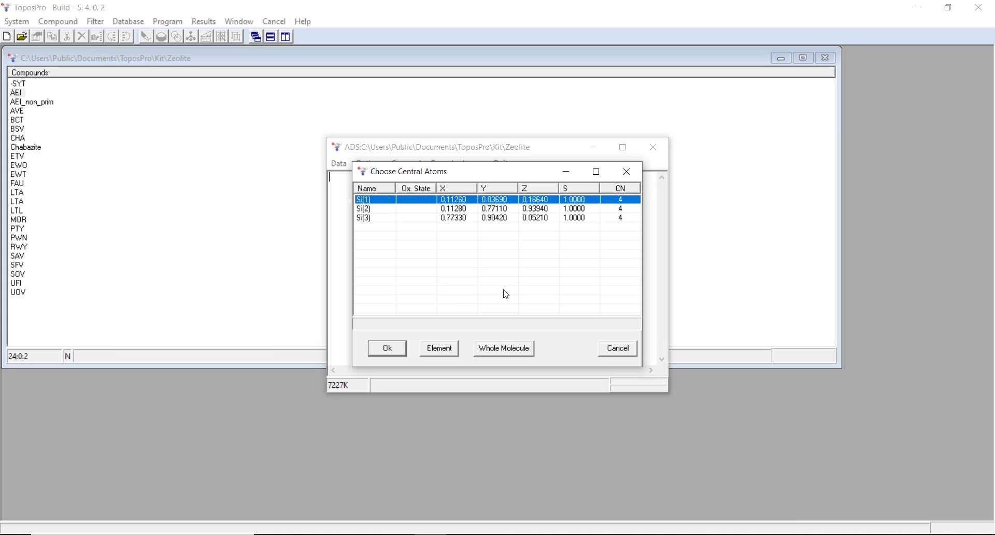
key(Return)
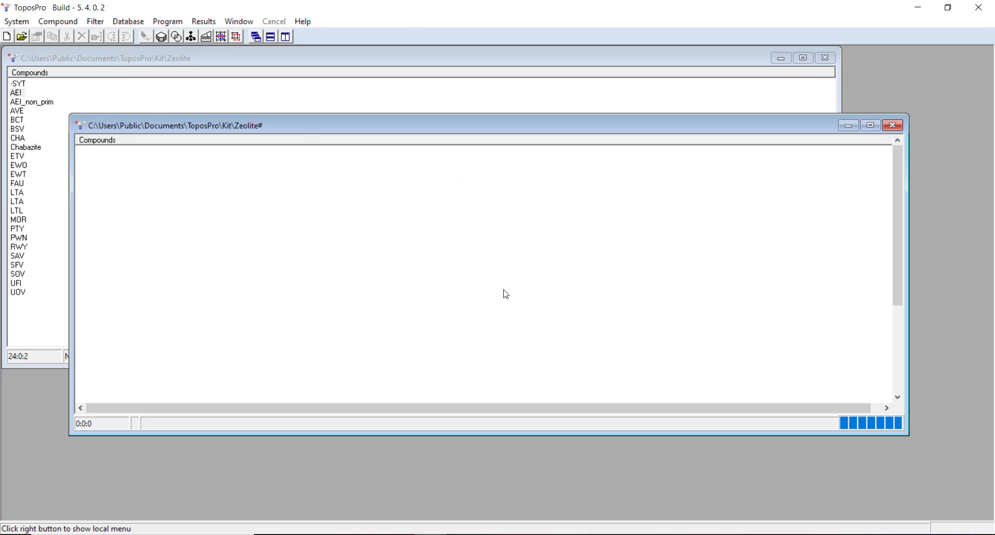
Run ADS on the CHA compound without overwriting Zeolite_3dt.cgd, reloading the Zeolite# database, overwriting Zeolite_t.tnt and accepting Si(1) as central atom
click(298, 93)
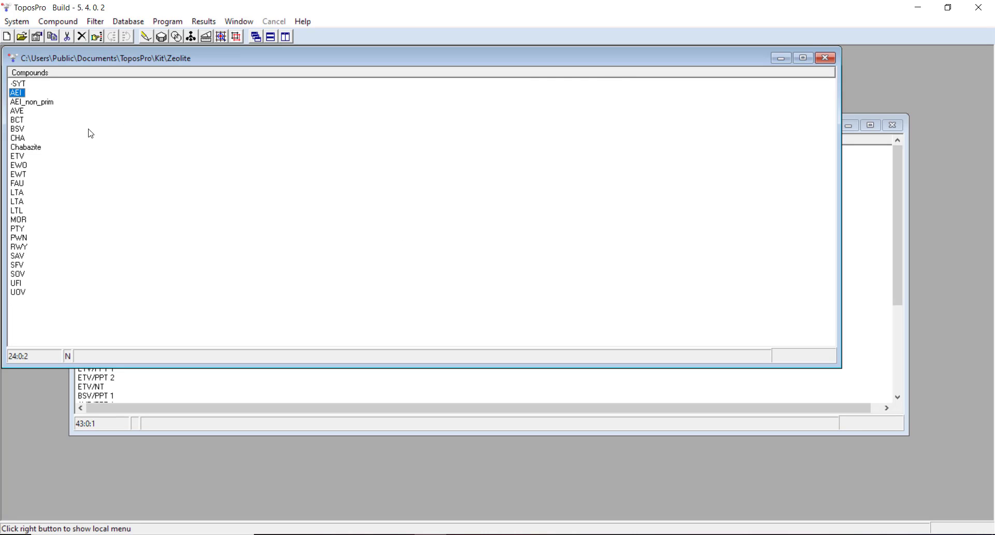
click(18, 138)
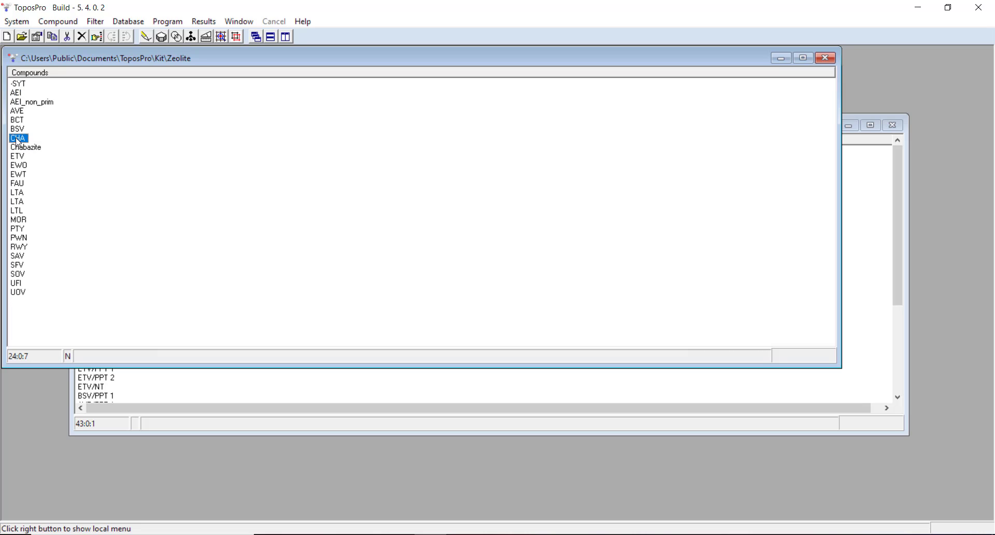
click(222, 39)
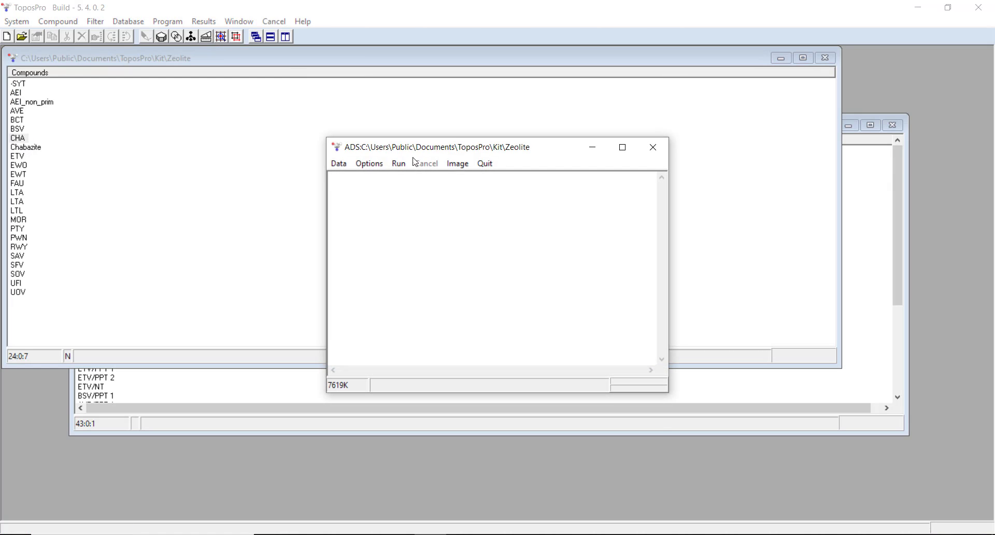
click(397, 165)
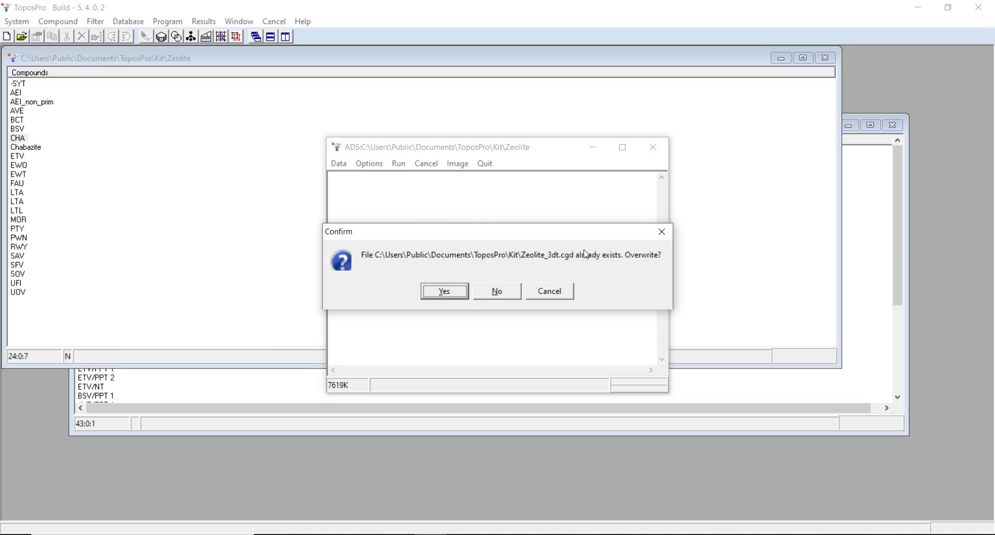
click(499, 293)
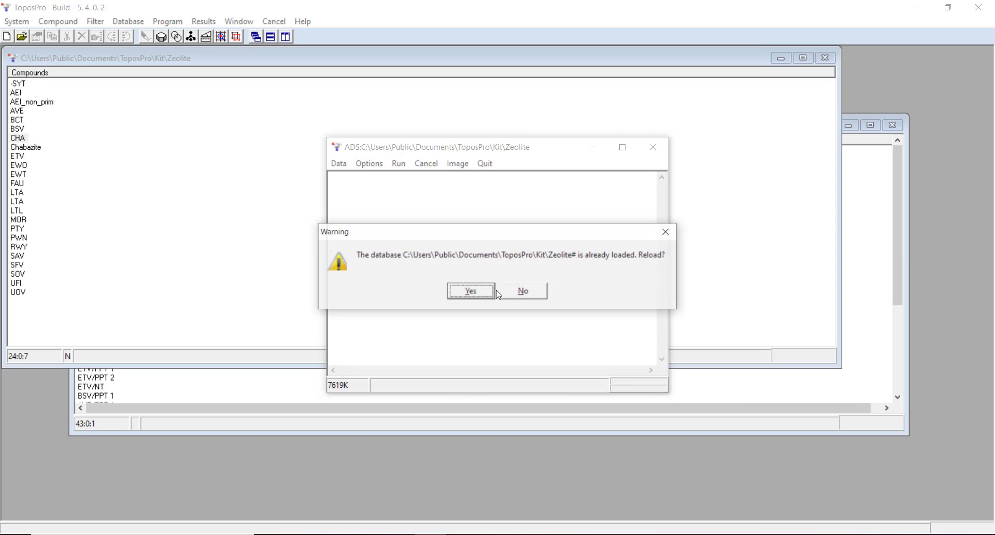
click(481, 296)
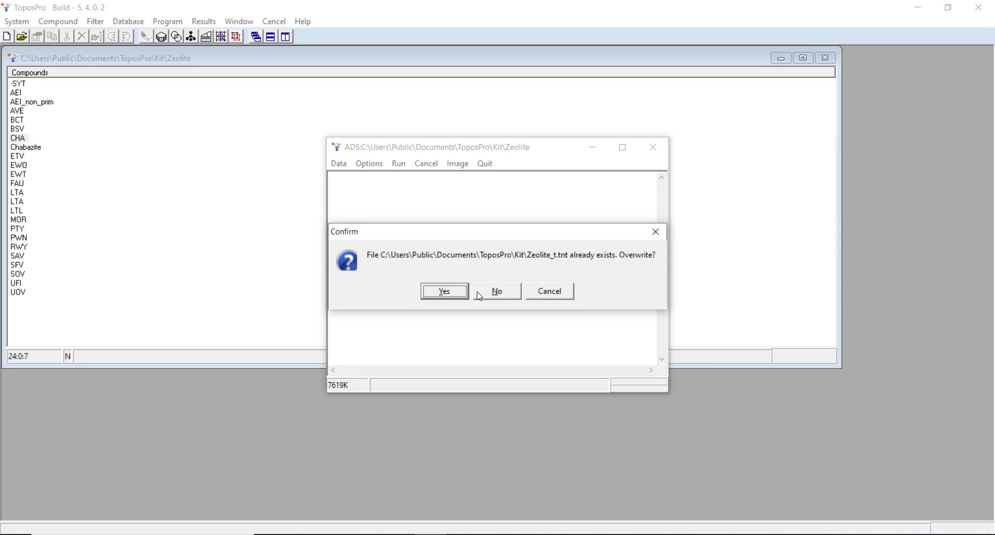
click(444, 291)
click(445, 291)
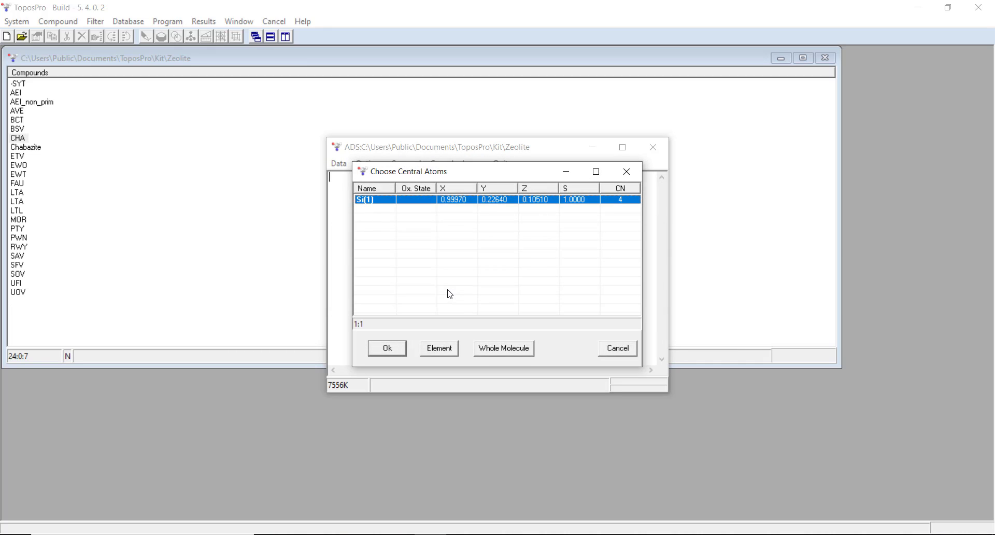
key(Return)
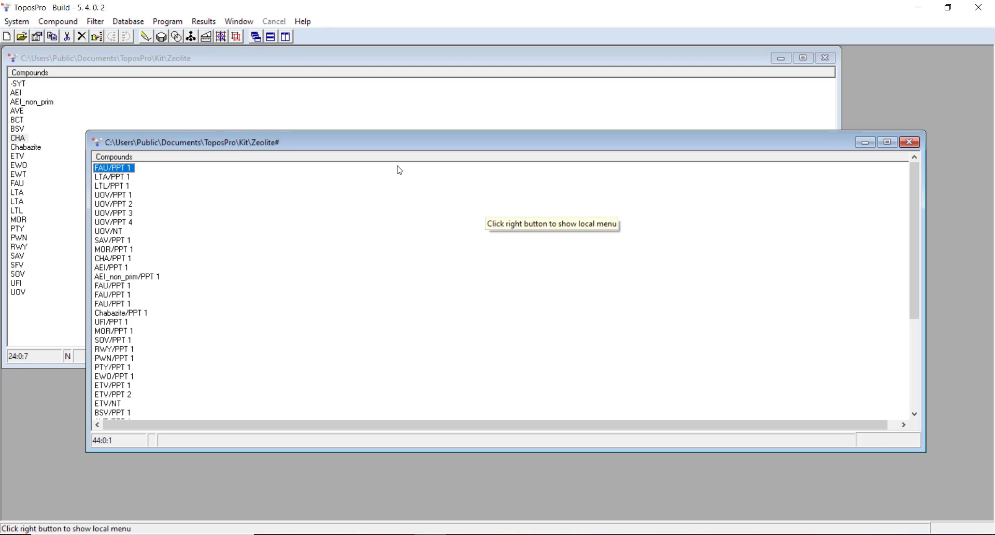
Run ADS on the second LTA entry without overwriting Zeolite_3dt.cgd, reloading the Zeolite# database, overwriting Zeolite_t.tnt and accepting the central atoms
click(139, 116)
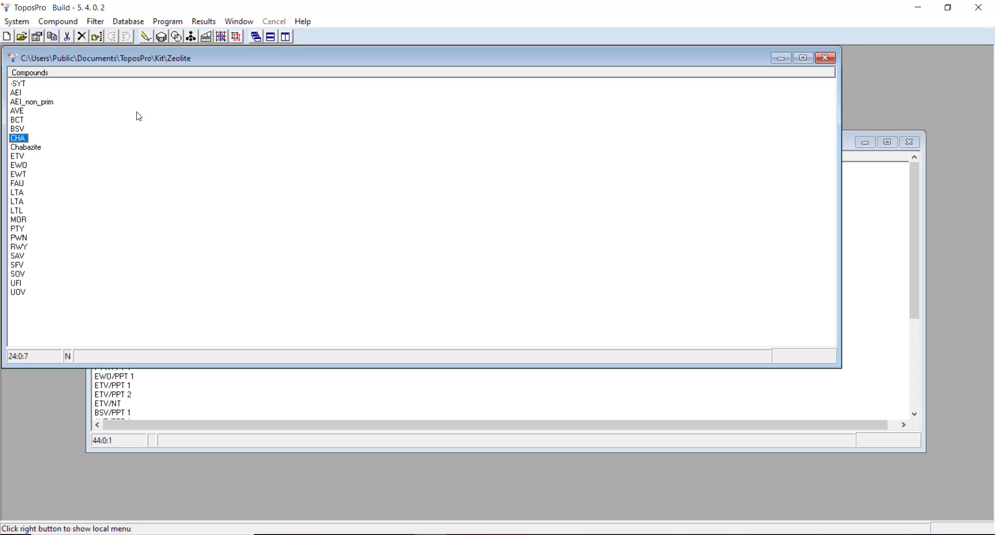
click(19, 202)
click(221, 37)
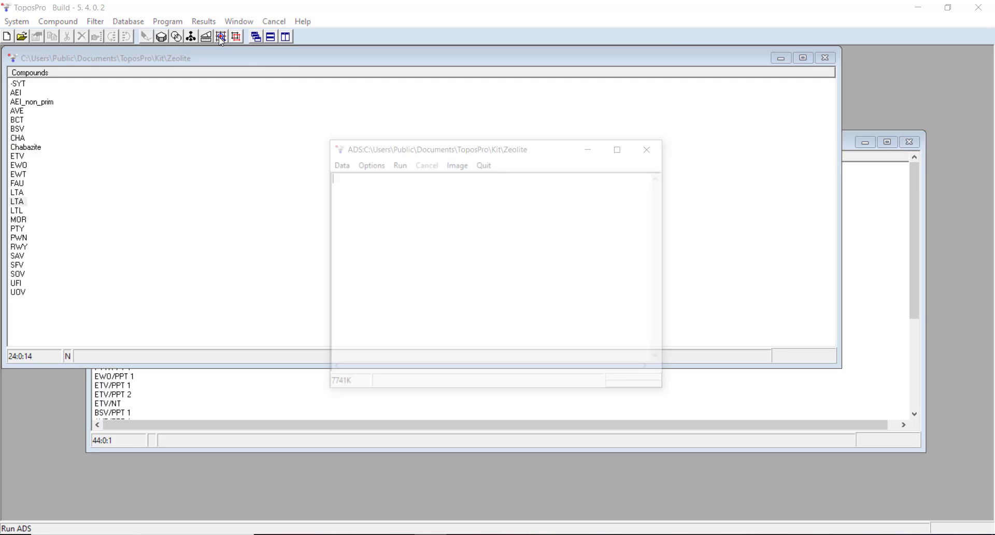
click(397, 164)
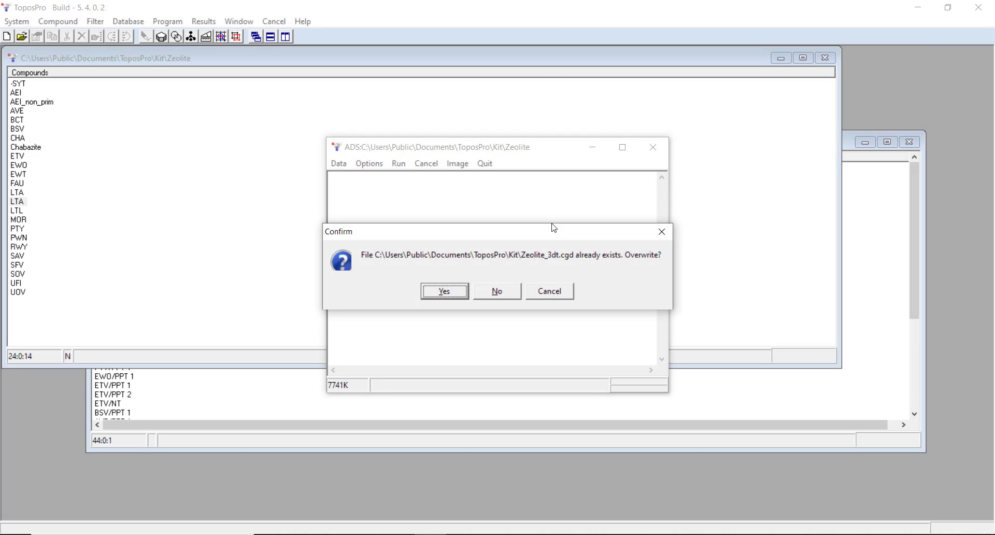
click(501, 294)
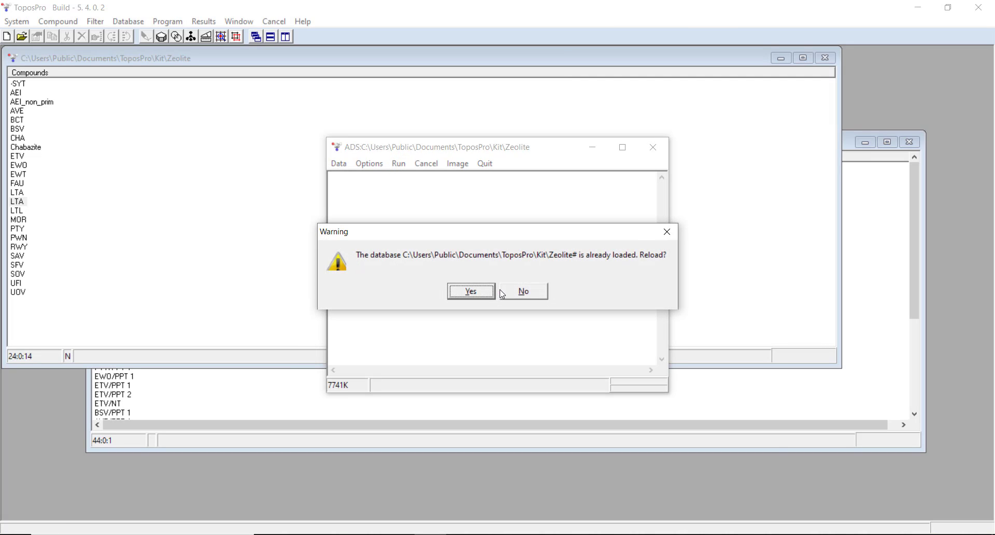
click(492, 293)
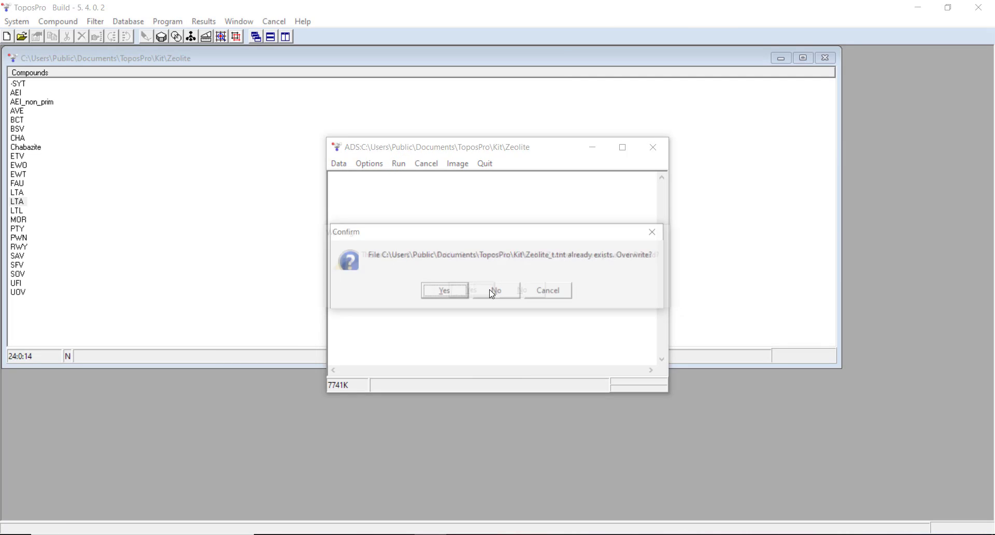
click(456, 293)
key(Return)
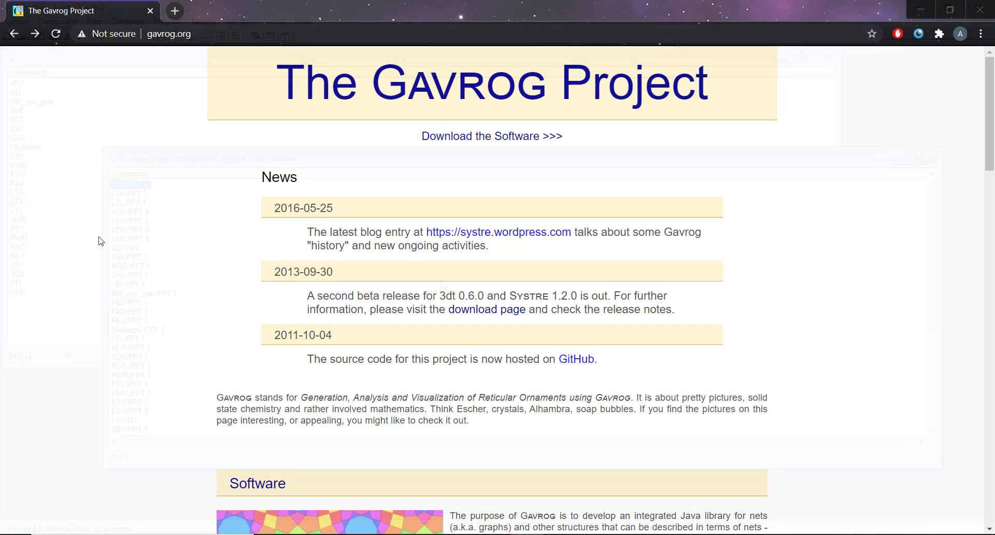
From gavrog.org in the web browser, go to the software releases and examine the Gavrog Version 0.6.0 (second beta) release page
click(209, 33)
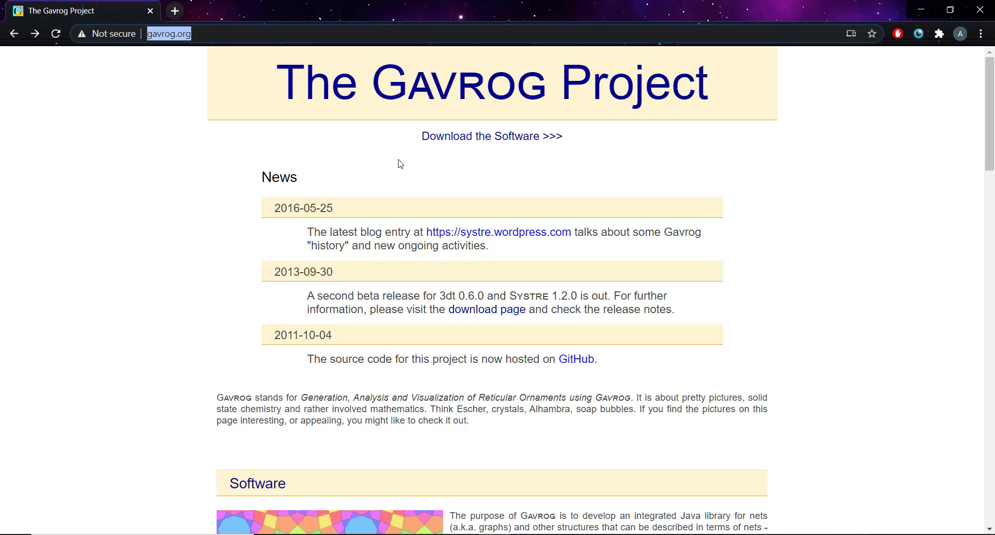
click(467, 141)
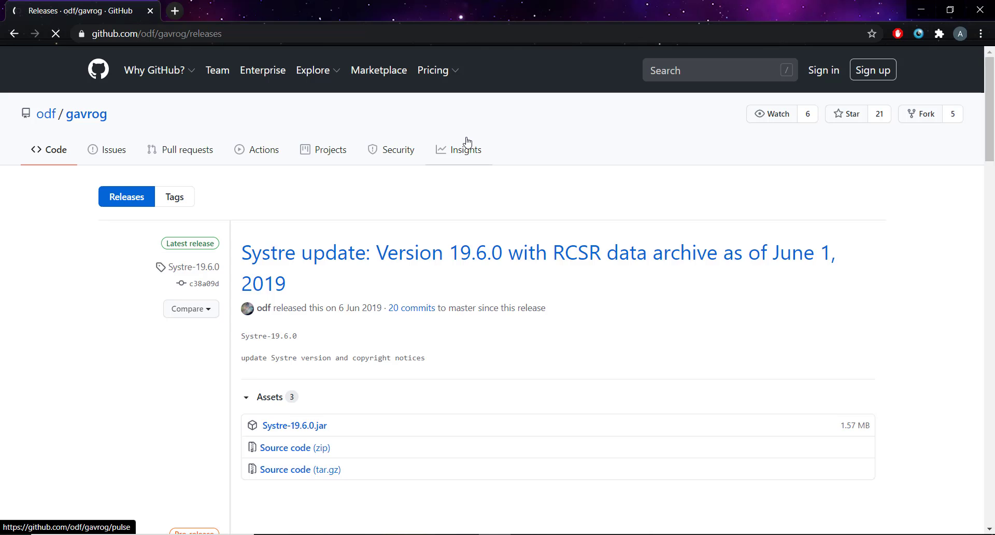
scroll(310, 294, down, 7)
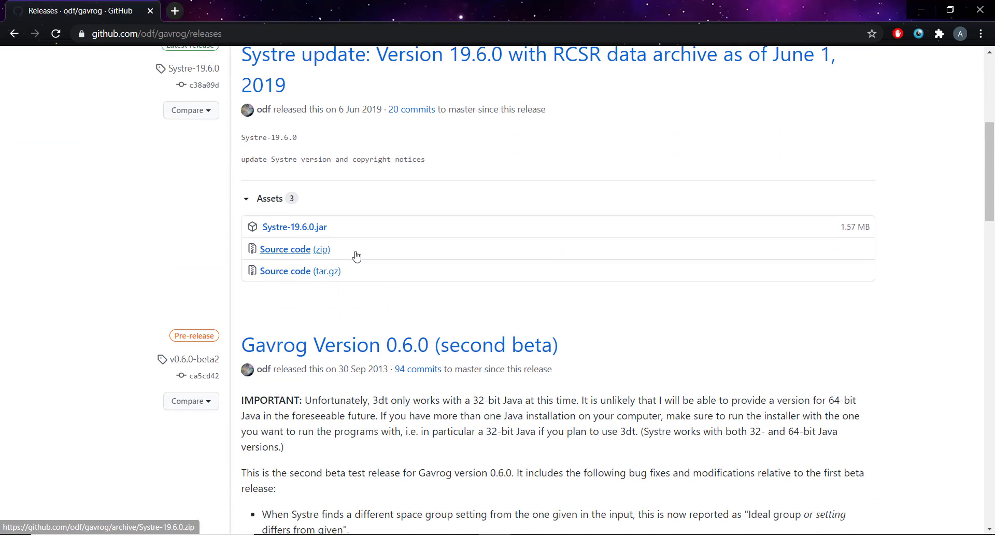
scroll(357, 255, down, 1)
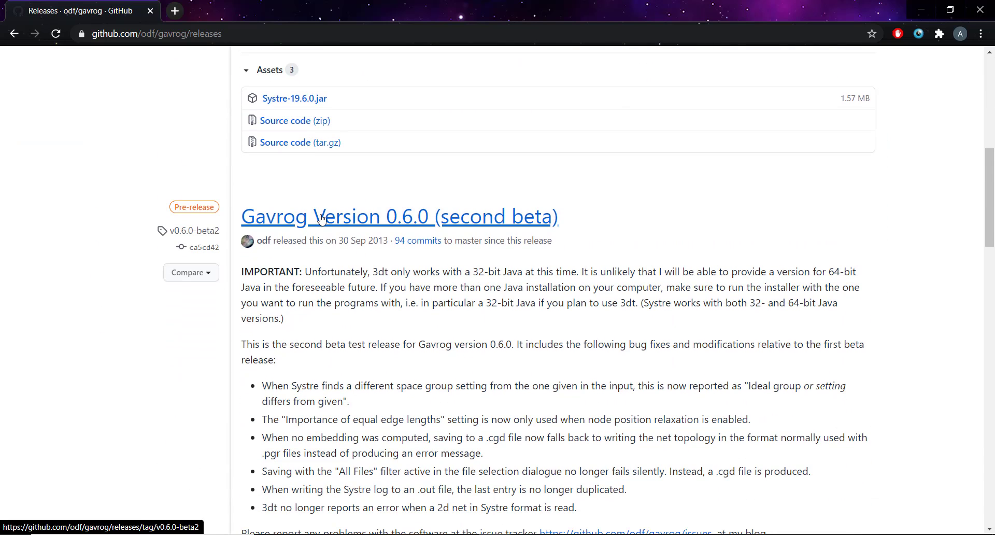
click(321, 218)
scroll(334, 274, down, 6)
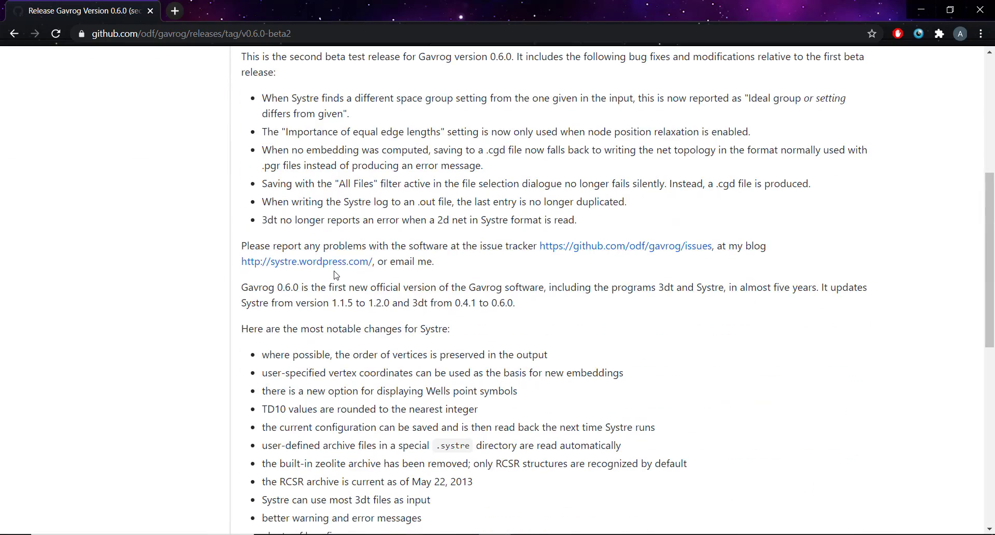
scroll(335, 275, down, 8)
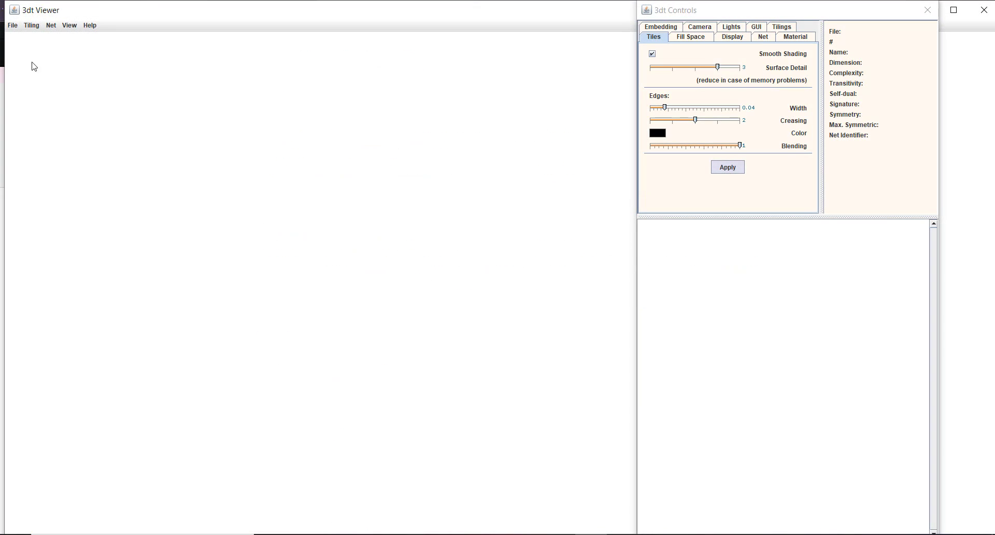
Start opening a data file and browse to the Kit folder in Users\Public\Documents\ToposPro
click(13, 26)
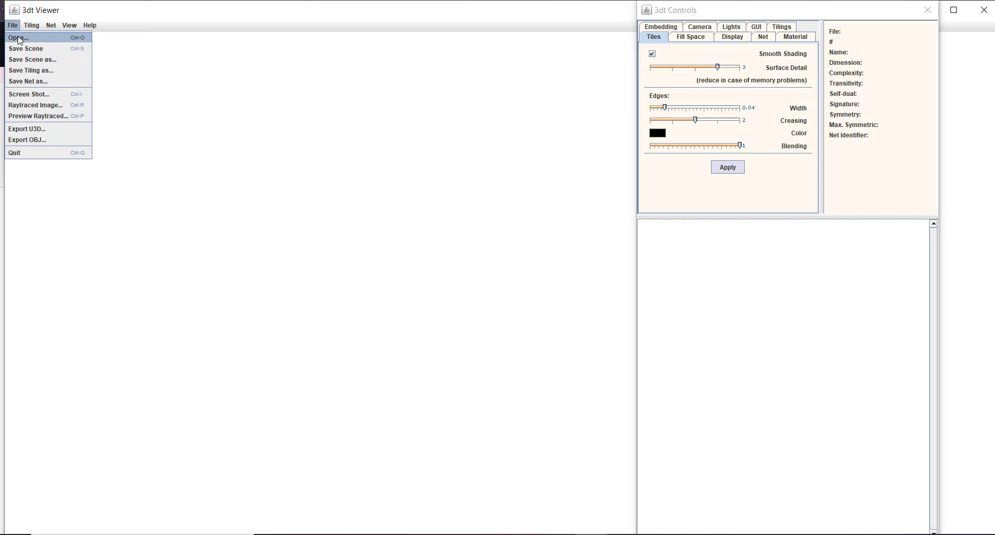
click(19, 40)
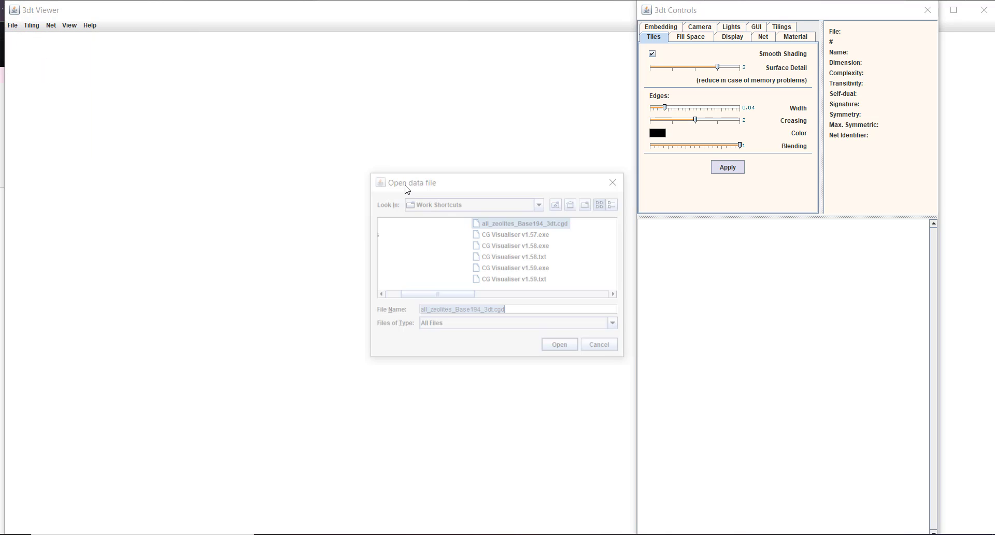
click(558, 204)
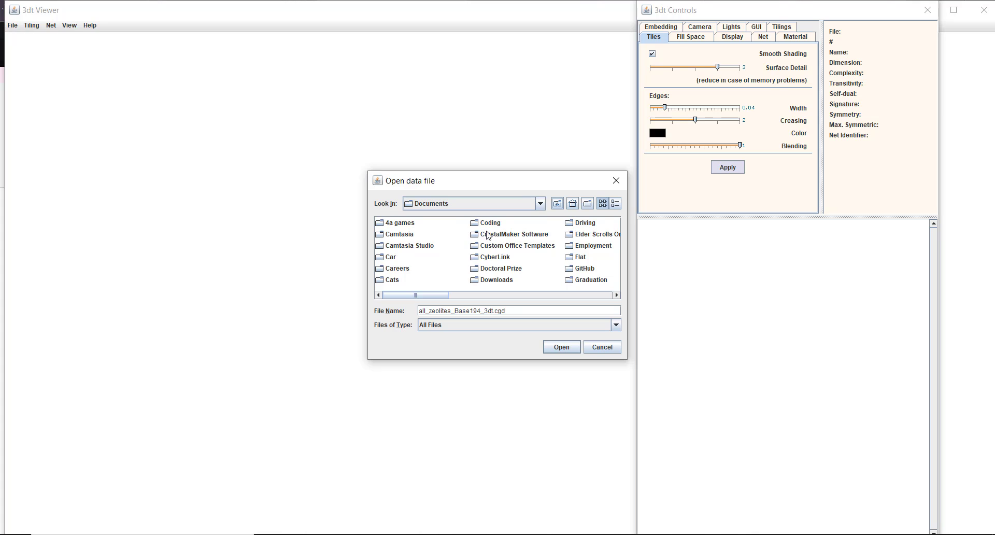
click(557, 207)
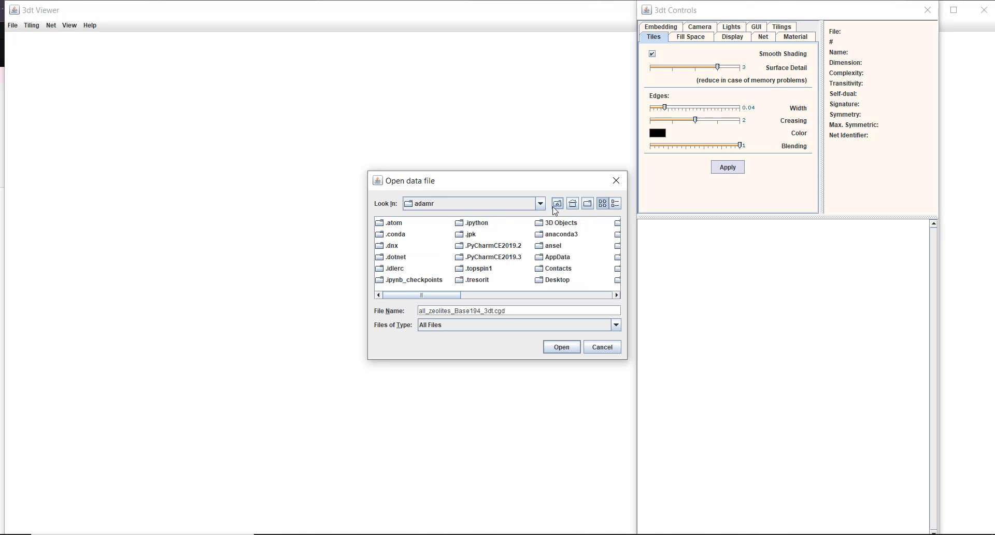
drag(418, 299, 521, 294)
click(558, 204)
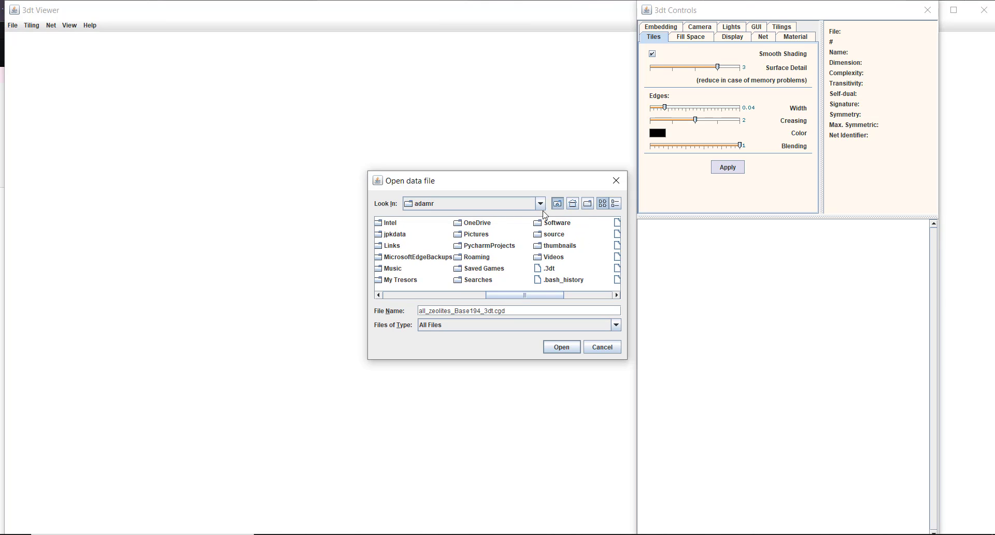
click(397, 244)
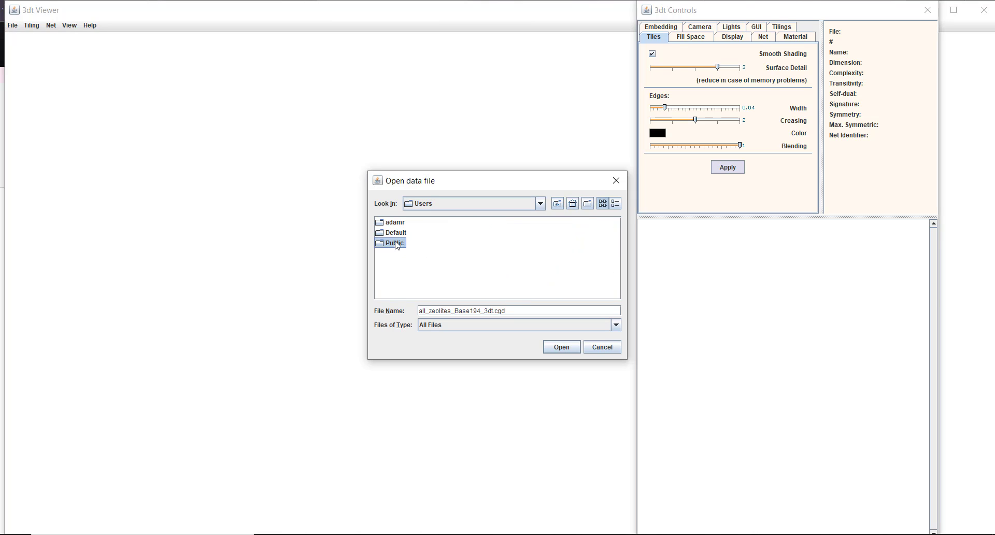
double_click(396, 244)
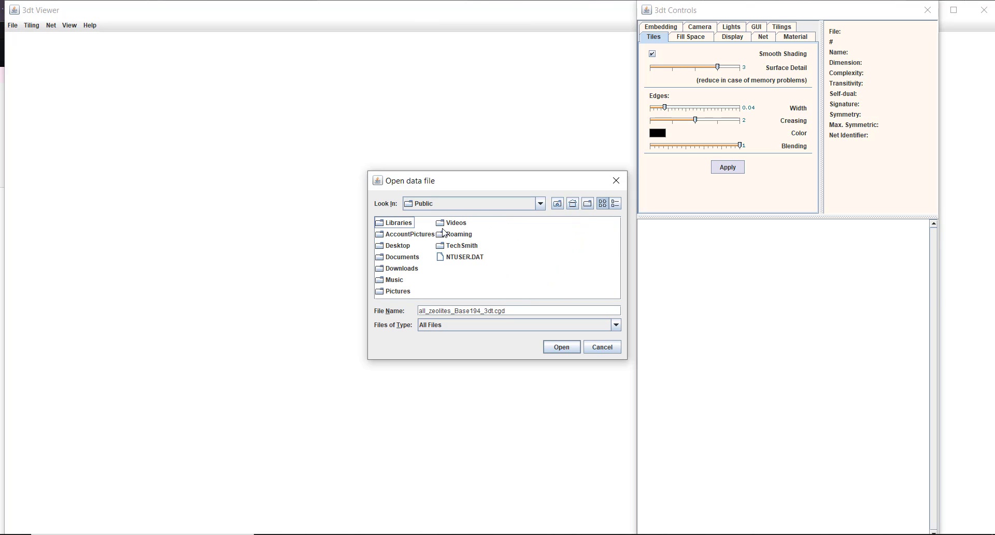
double_click(397, 257)
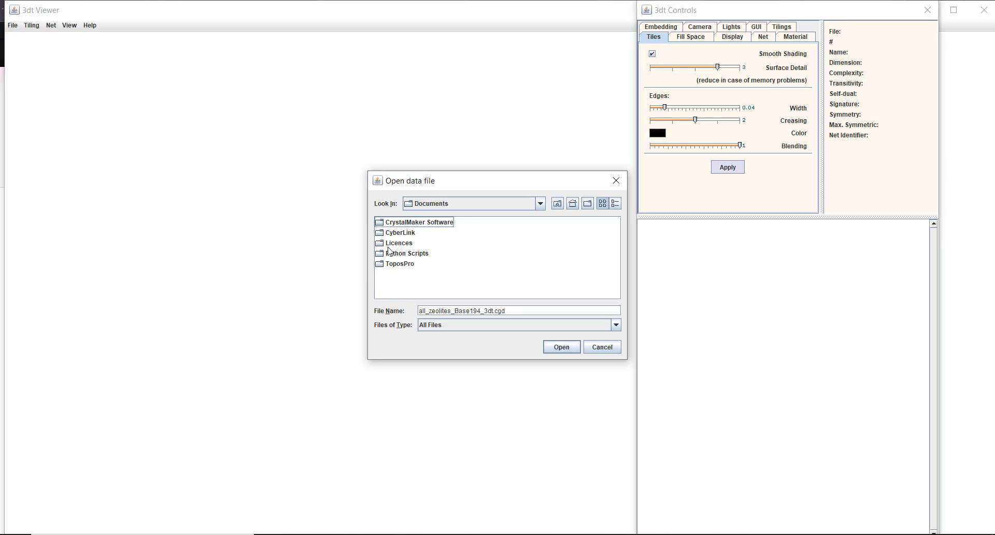
click(401, 265)
double_click(401, 265)
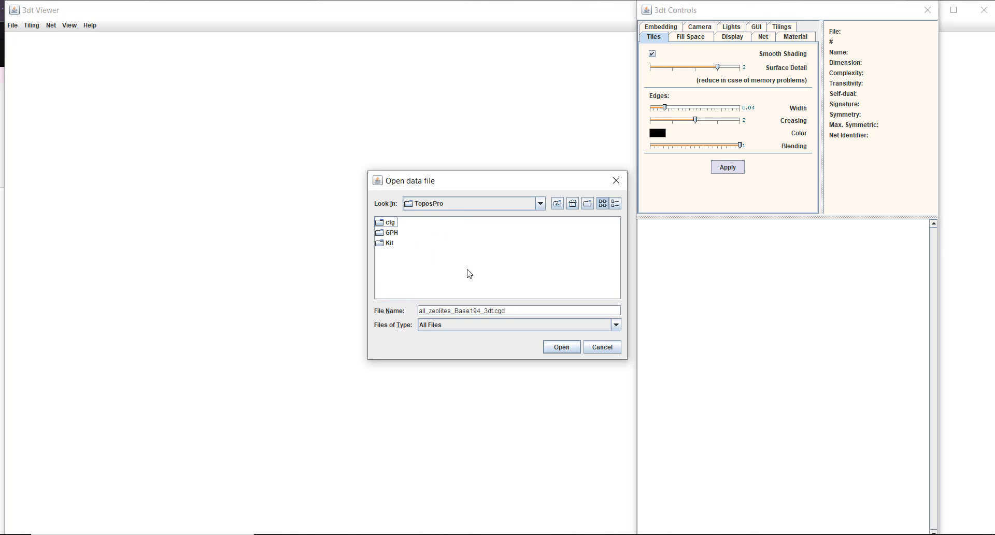
double_click(392, 245)
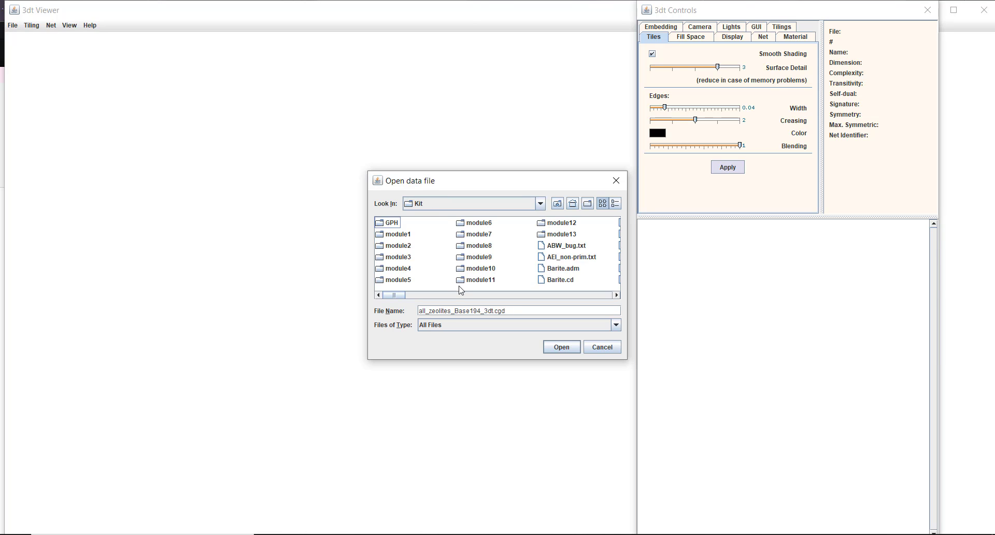
Filter for Geometric Description Files (*.cgd), open Zeolite_3dt.cgd and load tiling number 1
click(446, 331)
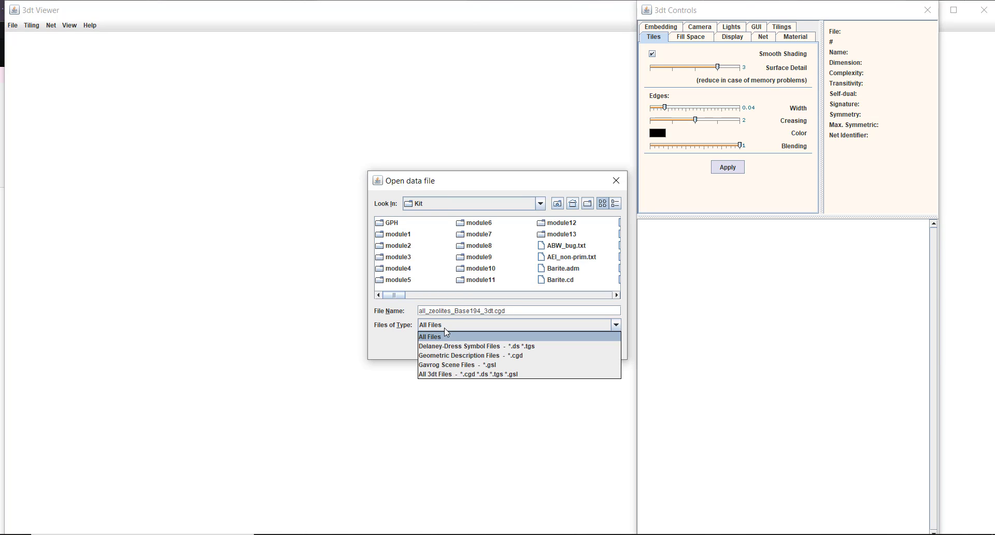
click(457, 355)
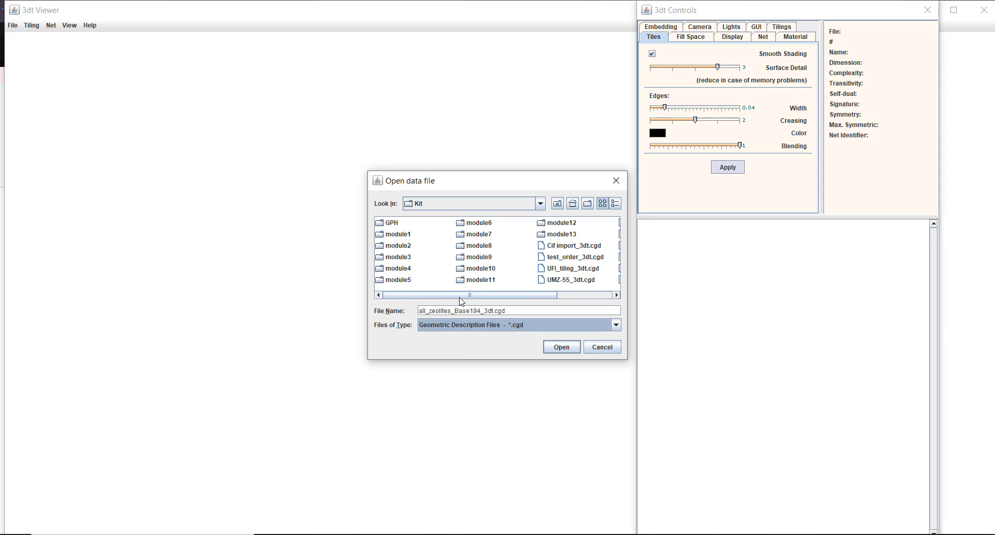
drag(463, 296, 535, 300)
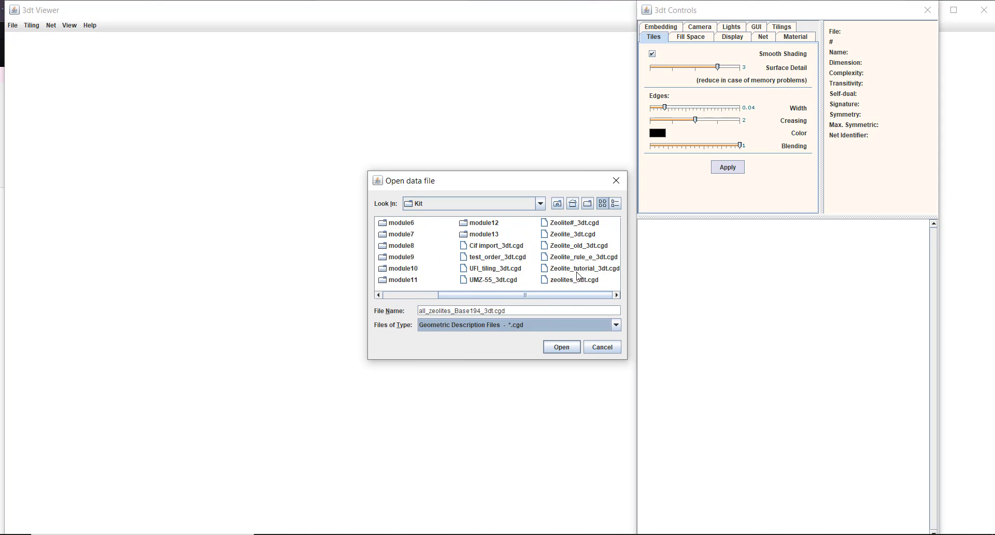
click(570, 235)
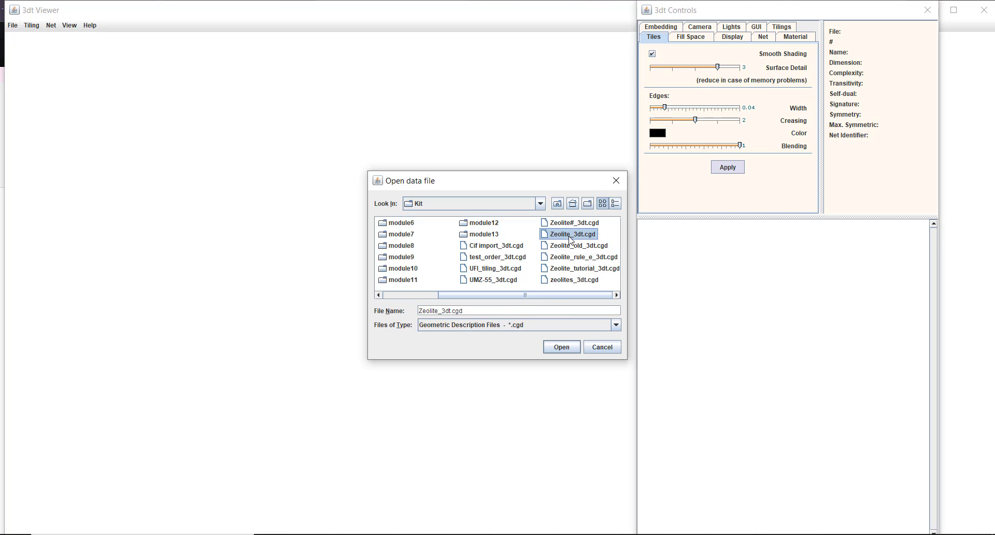
click(562, 347)
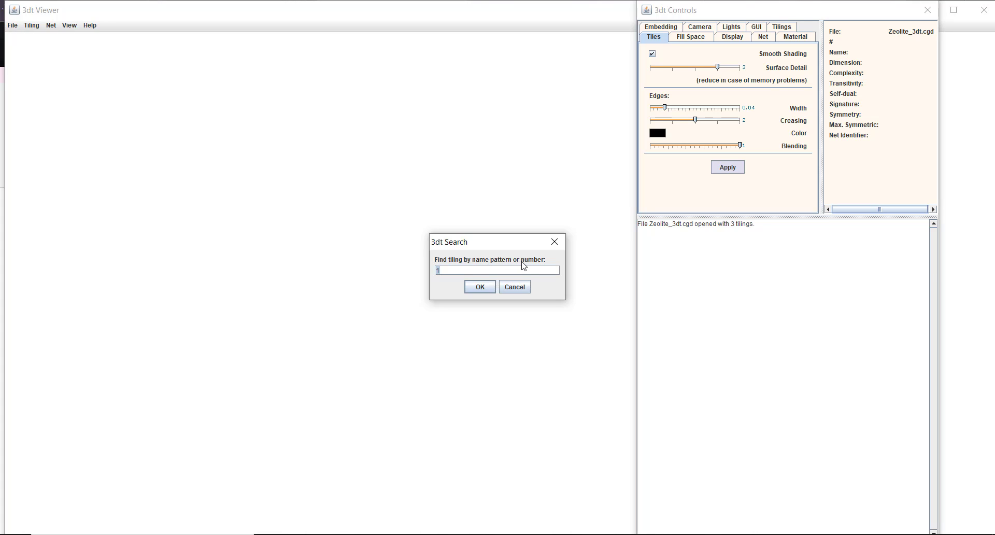
click(472, 289)
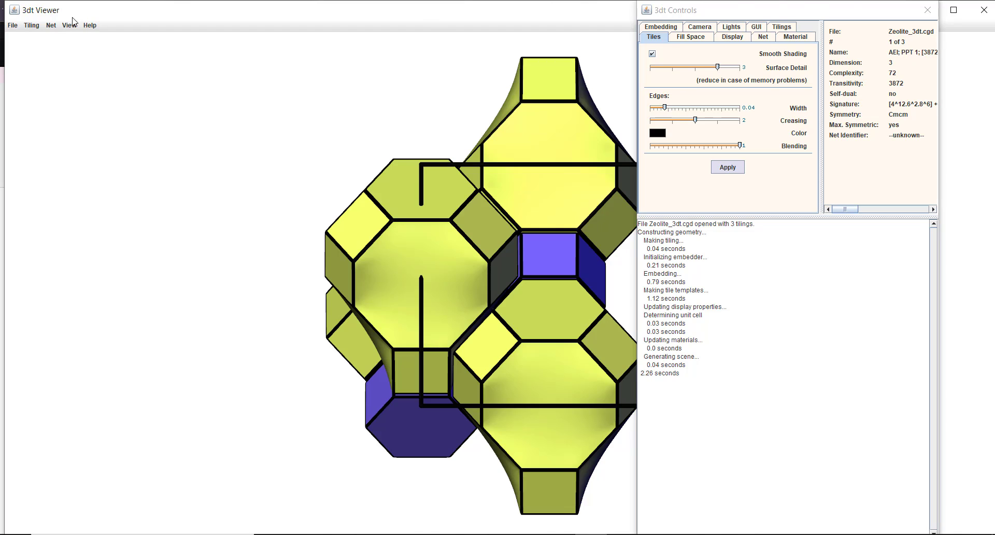
Display the next tiling in the file, CHA, and inspect its tiles from another angle
click(38, 28)
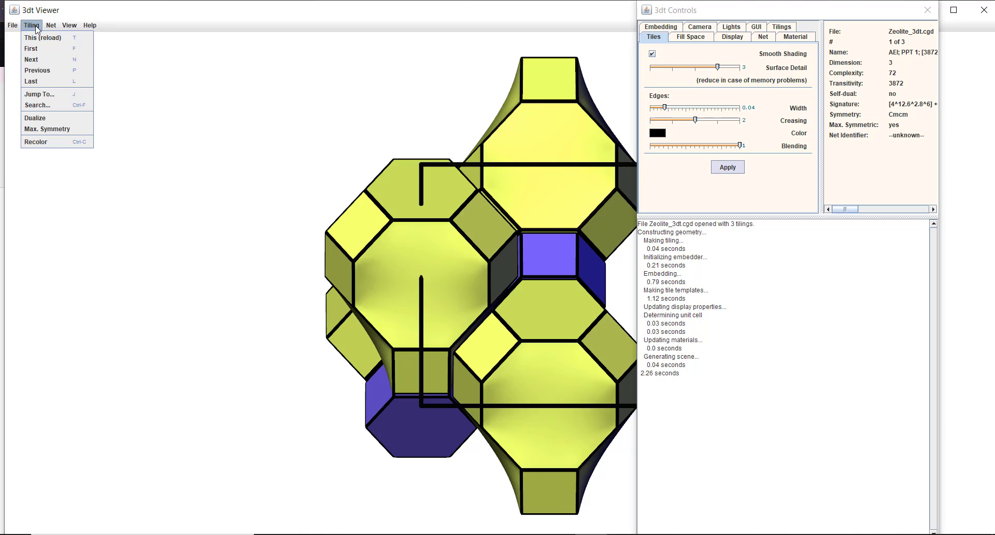
click(38, 62)
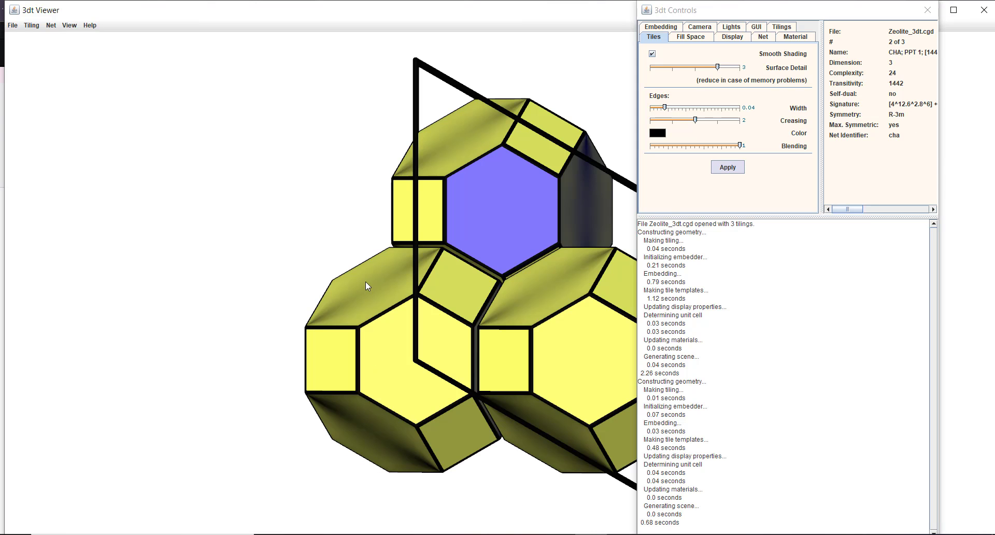
drag(366, 284, 437, 334)
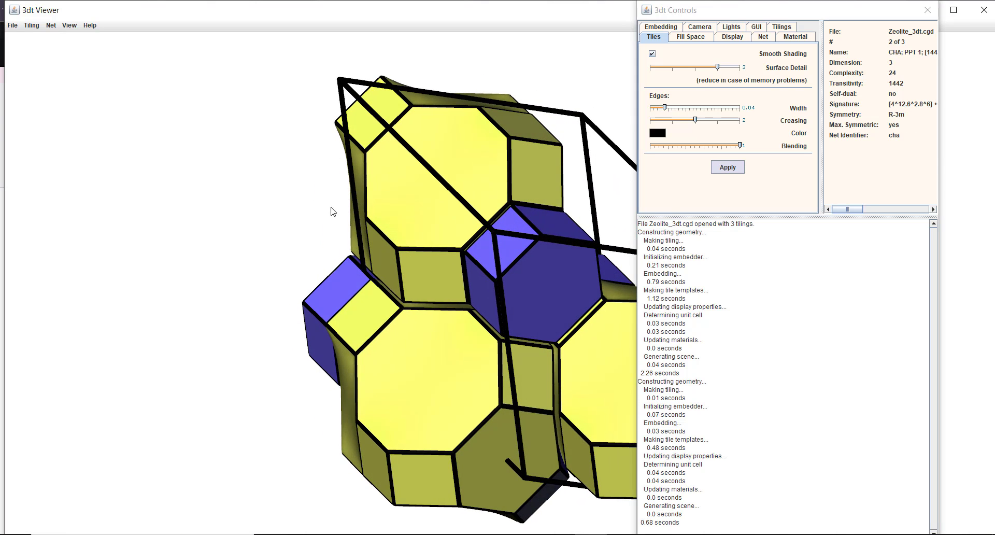
Advance to the third tiling in the file, LTA, and inspect its tiles from an oblique angle
click(31, 26)
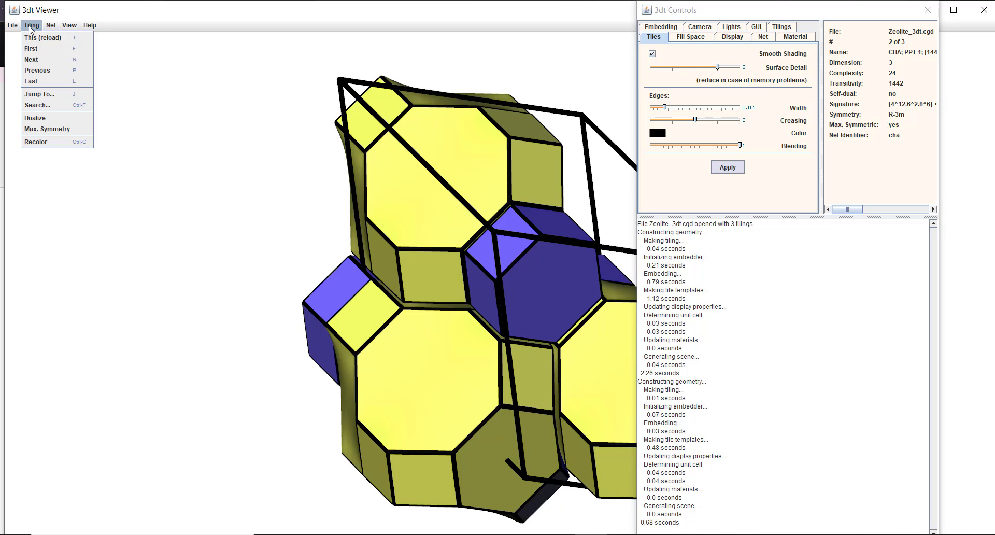
click(39, 62)
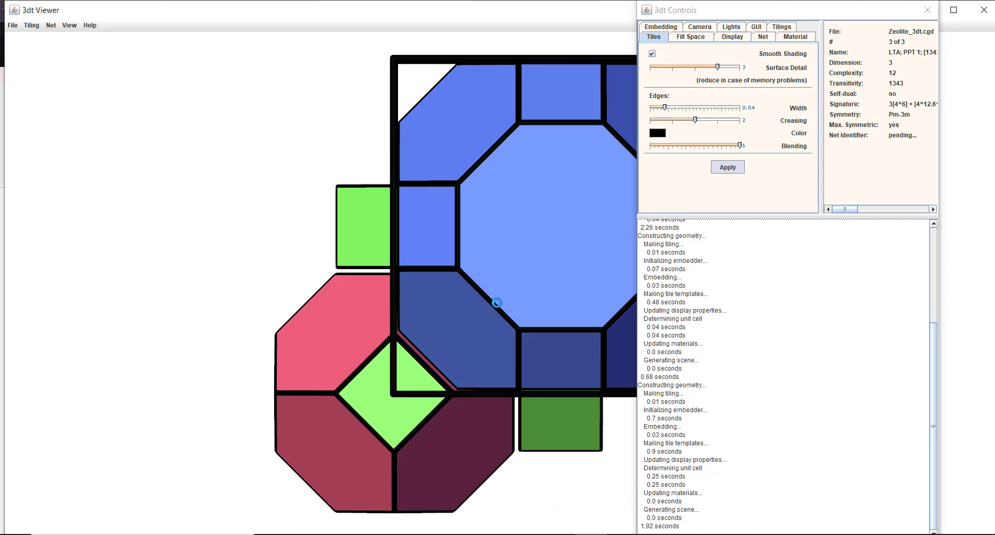
drag(567, 274, 598, 275)
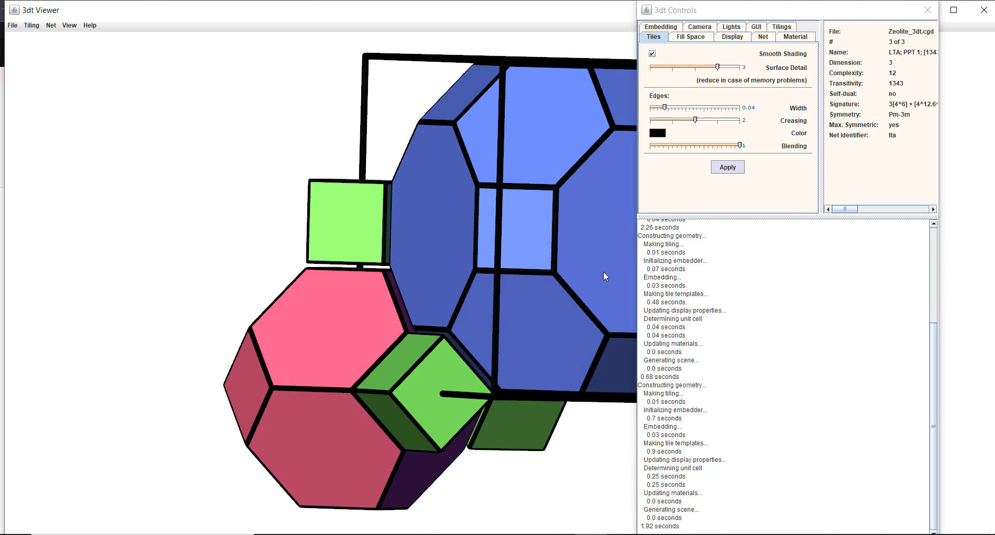
scroll(530, 294, down, 3)
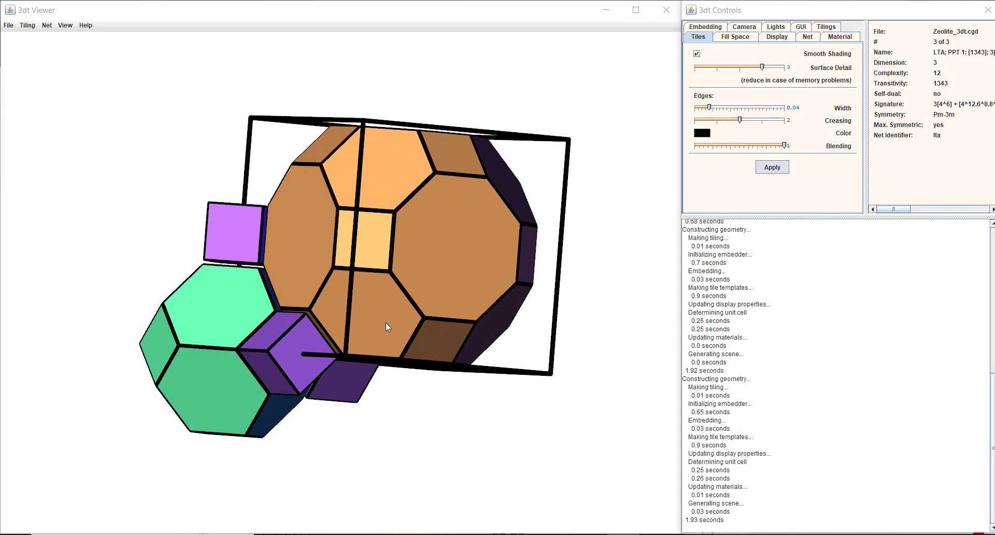
Add a neighbouring tile across the front hexagonal face of the large orange cage in the LTA tiling
drag(371, 309, 385, 276)
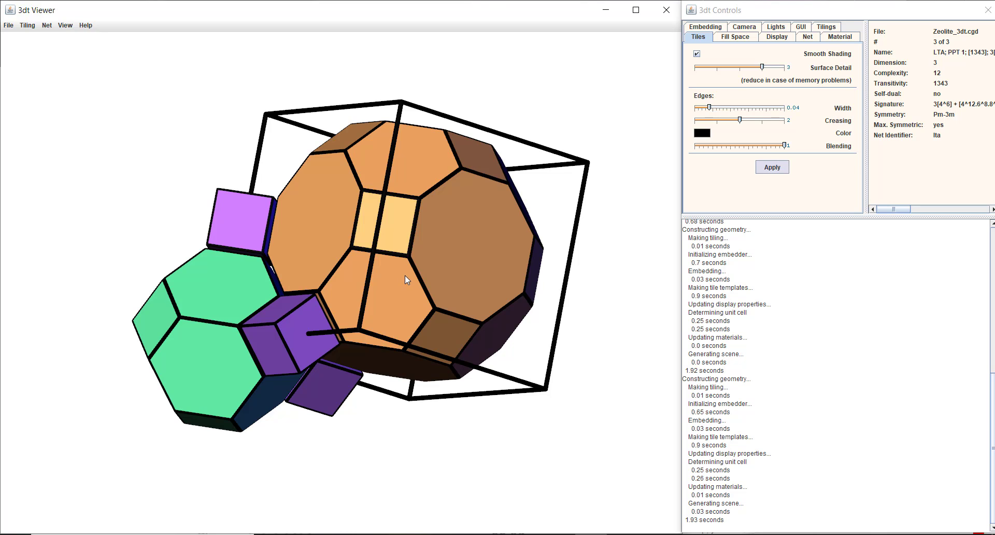
mouse_move(405, 275)
mouse_down()
mouse_move(397, 291)
mouse_move(474, 291)
mouse_move(374, 255)
mouse_move(391, 273)
mouse_up()
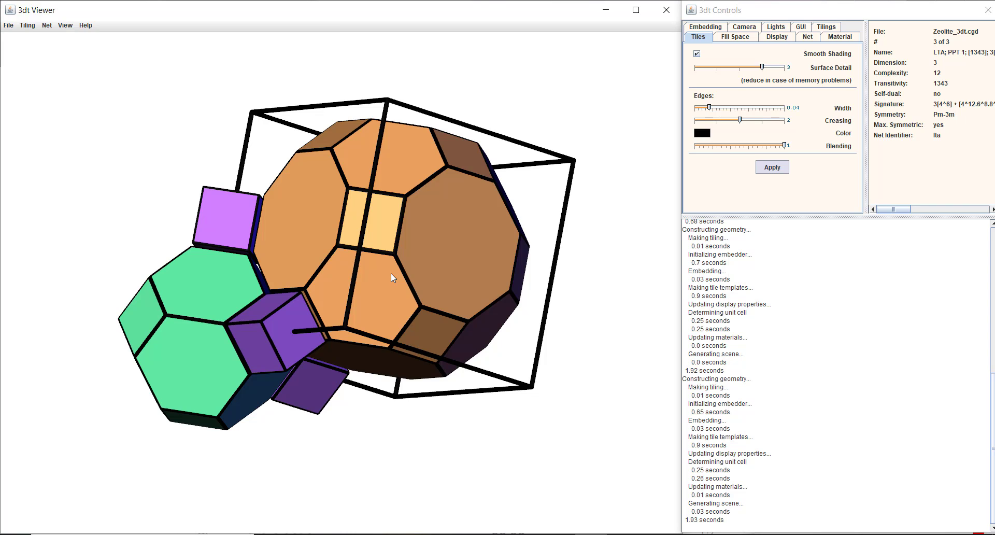
scroll(391, 272, up, 3)
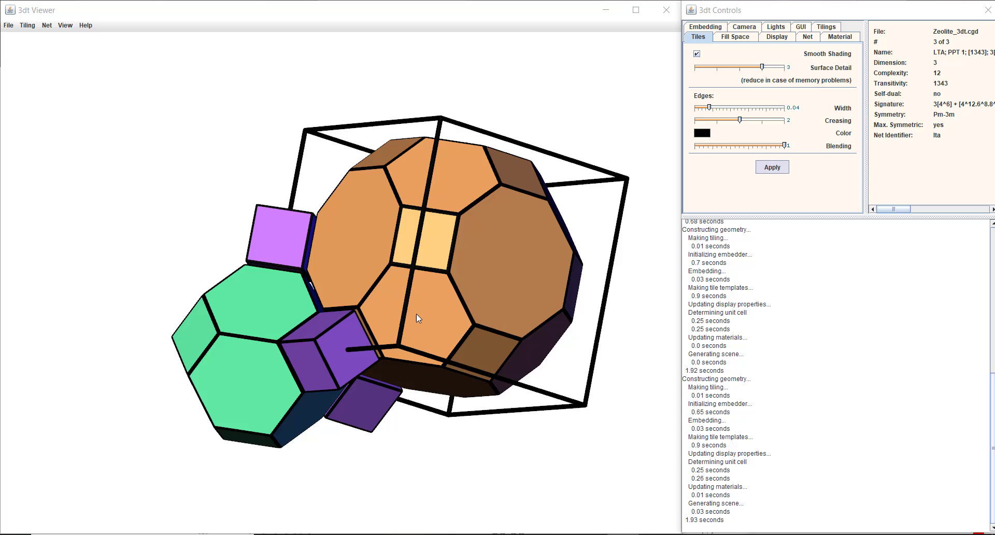
right_click(418, 318)
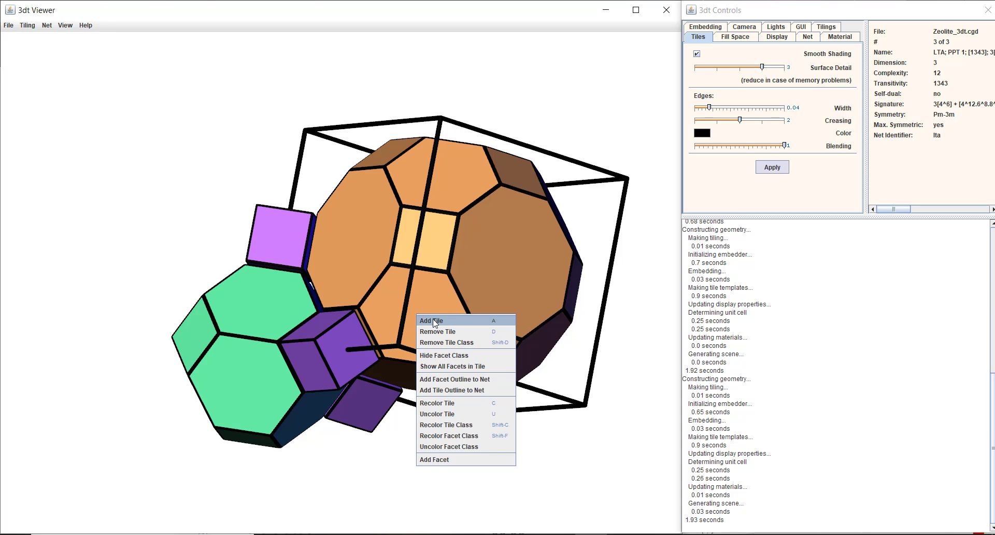
click(434, 323)
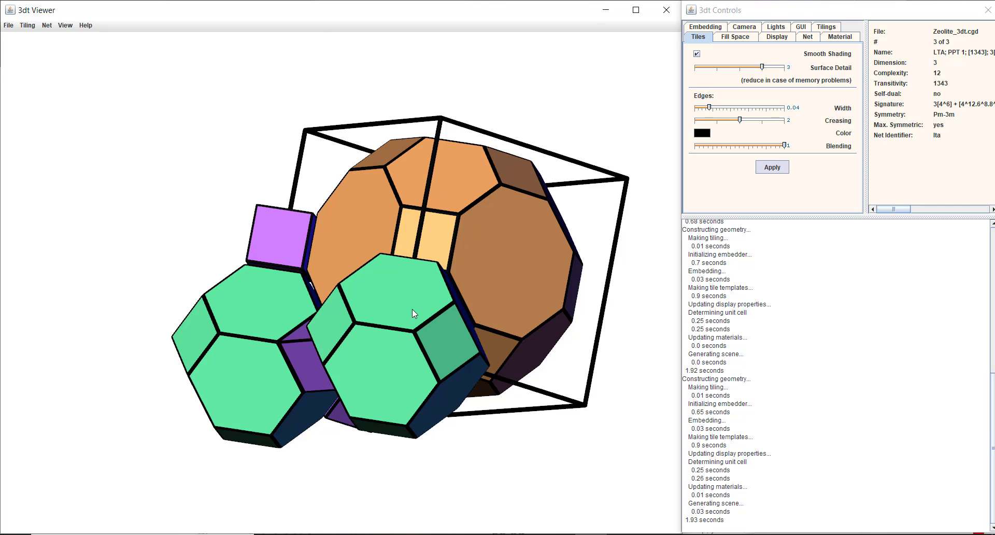
Remove the large orange tile and the entire class of green truncated-octahedron tiles
right_click(487, 279)
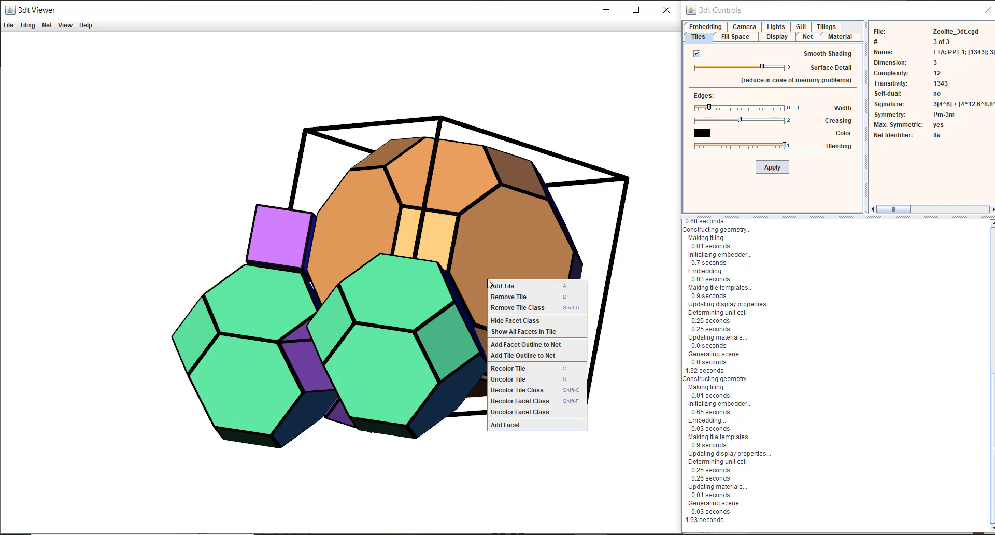
click(504, 298)
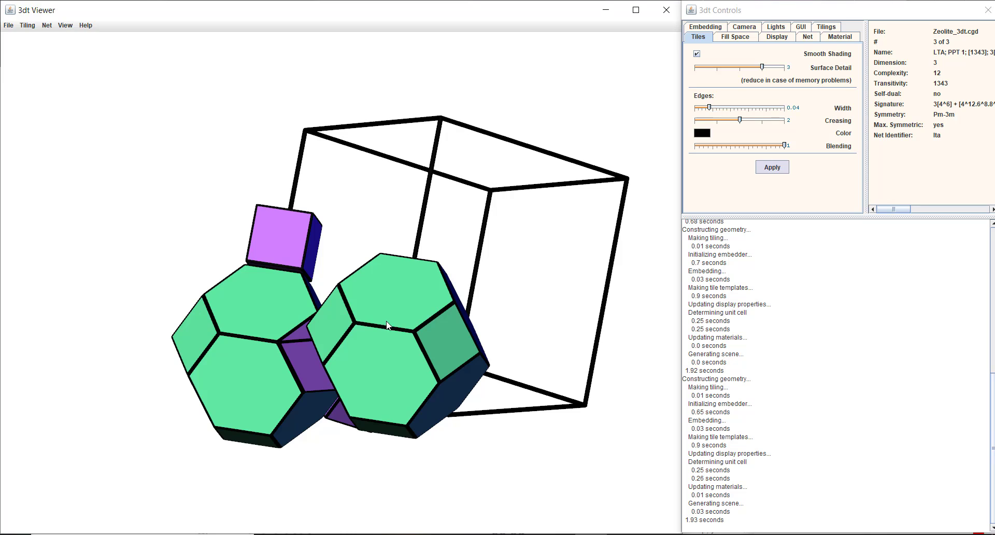
right_click(383, 343)
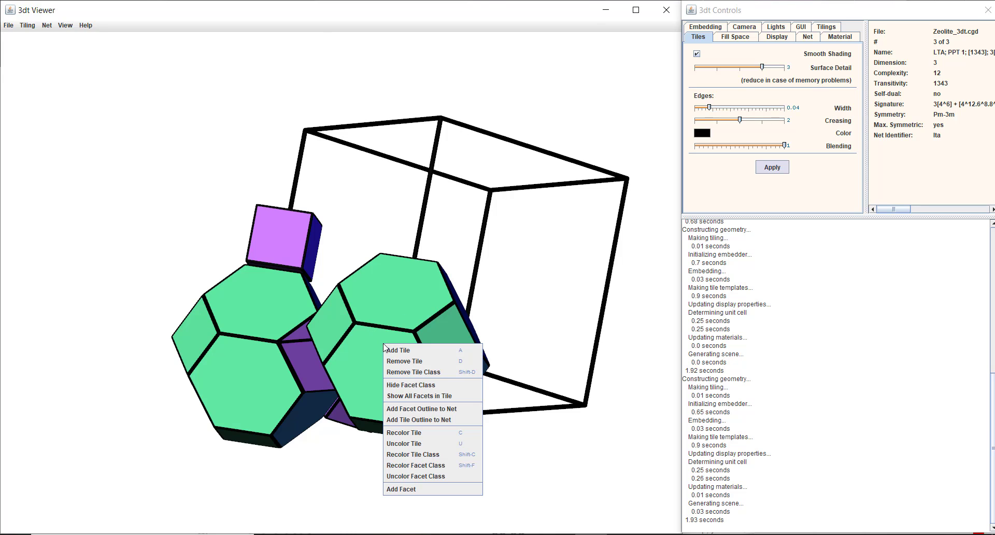
click(400, 373)
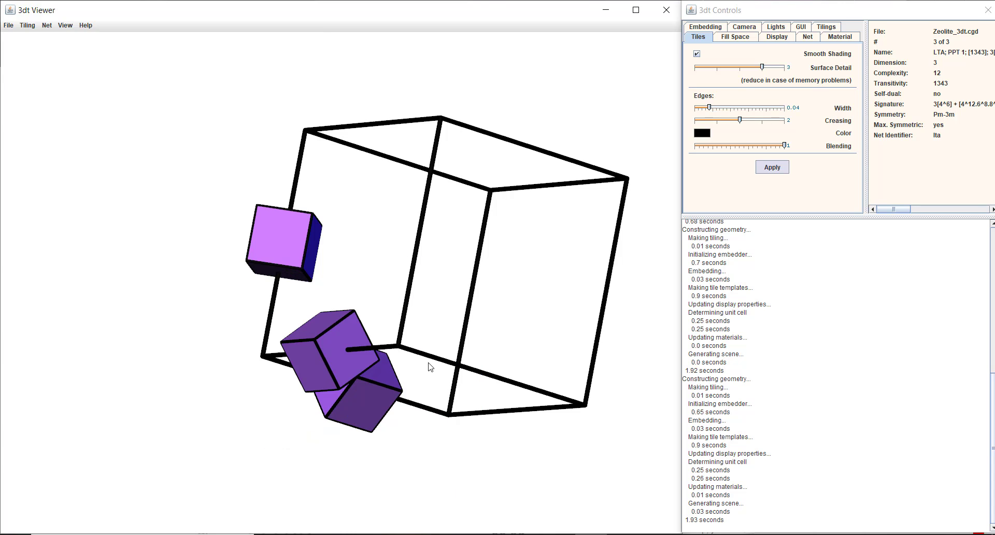
Add back the two green tiles and the large orange tile through adjoining faces of the purple cubes
right_click(355, 361)
click(366, 361)
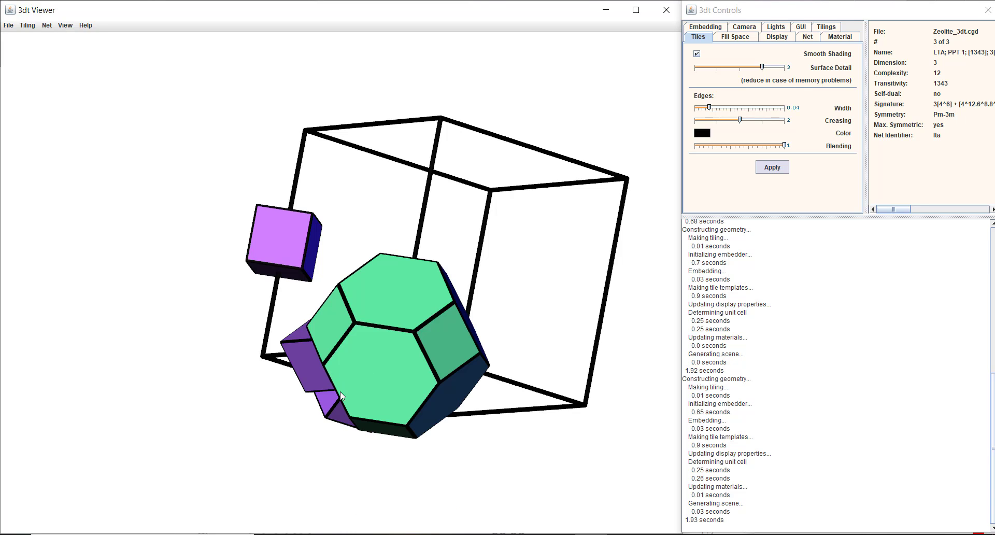
right_click(327, 404)
click(332, 408)
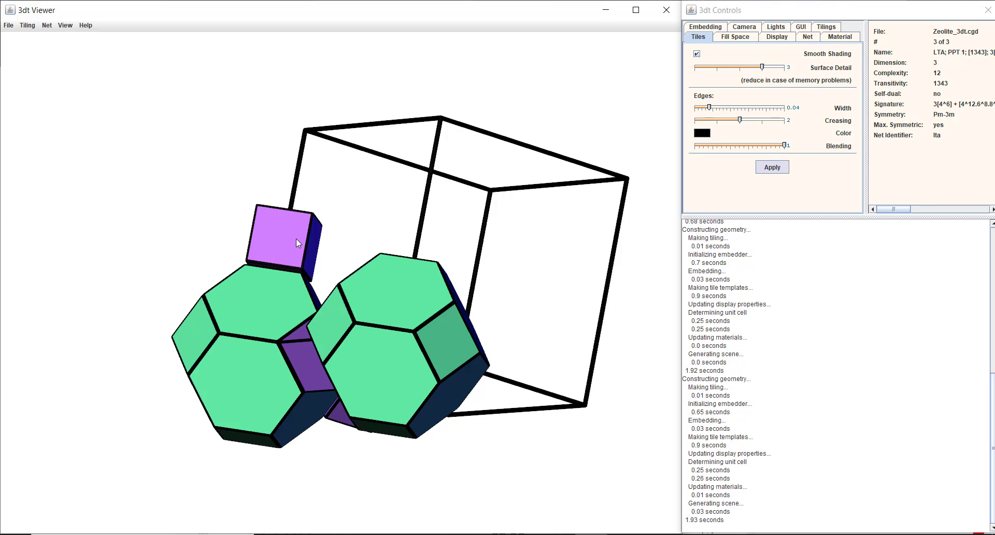
right_click(308, 248)
click(318, 253)
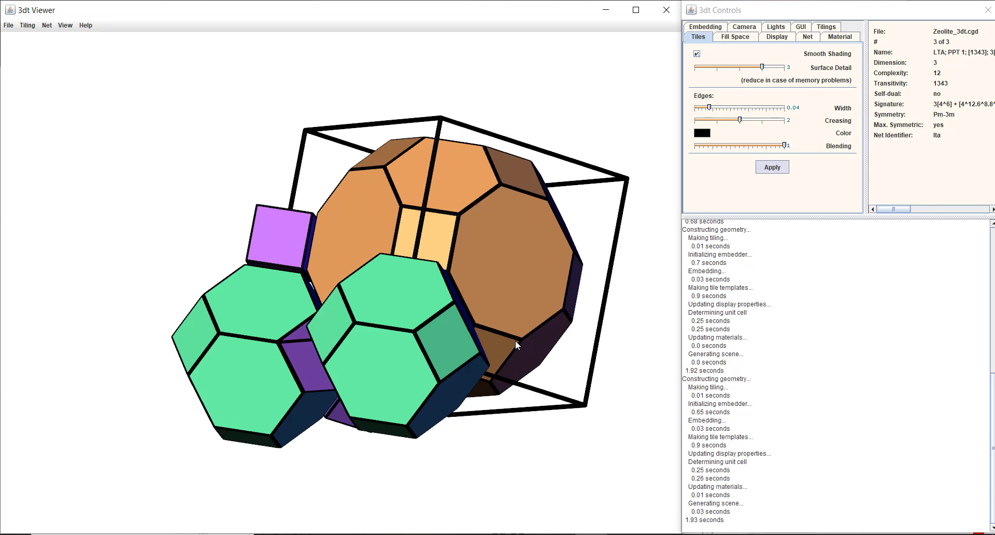
Recolor only the large orange cage tile in the LTA tiling to blue
drag(515, 340, 478, 303)
right_click(479, 293)
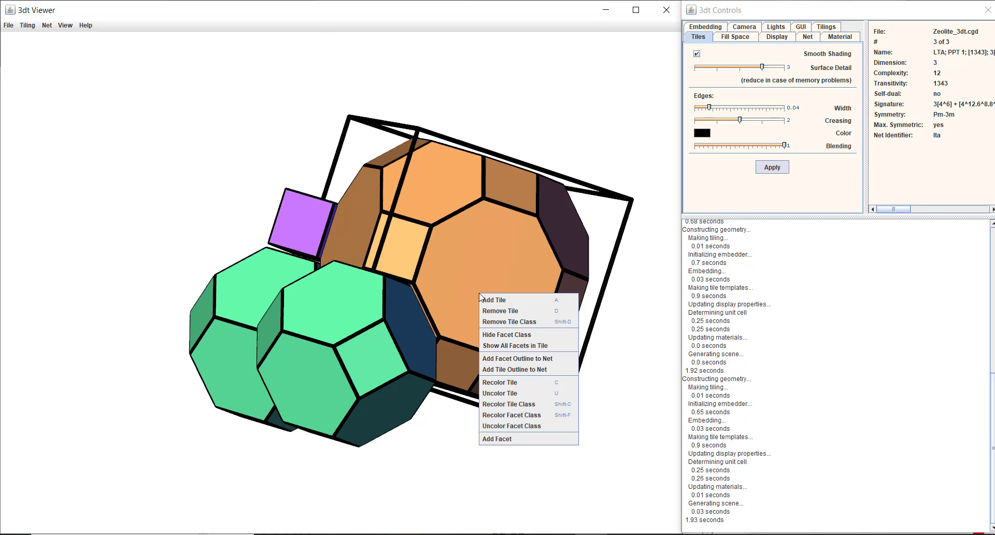
click(501, 384)
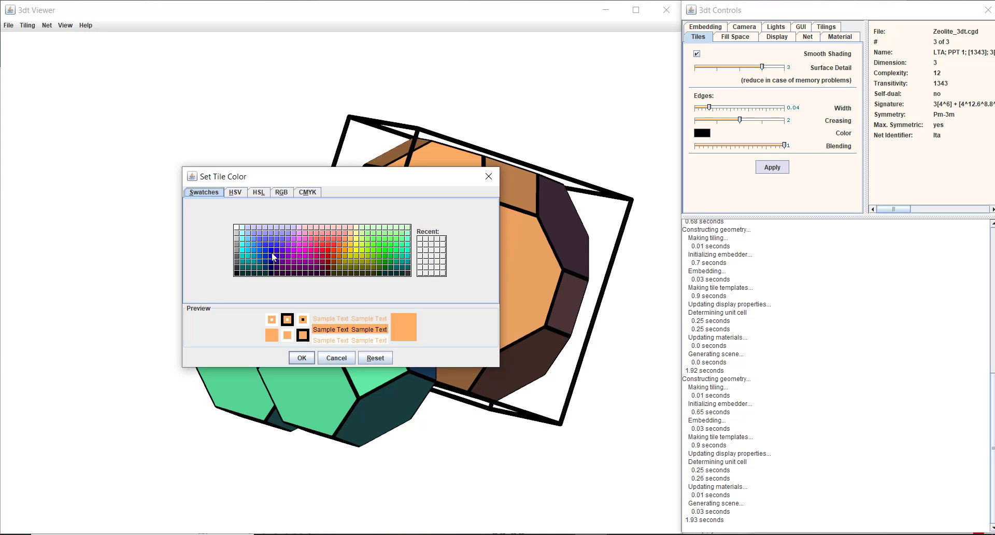
click(273, 256)
click(302, 357)
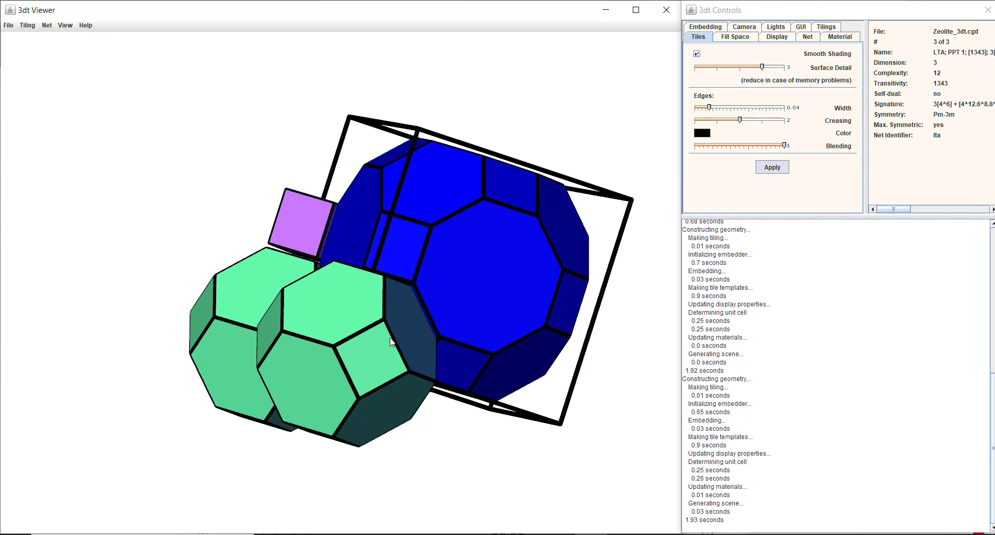
Recolor the whole class of green truncated-octahedron tiles to pinkish red
right_click(377, 349)
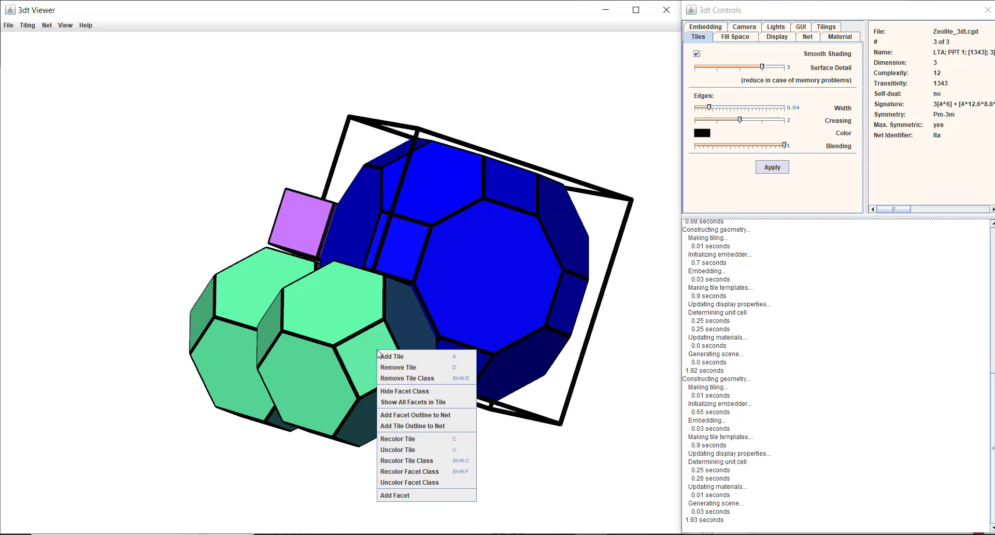
click(406, 460)
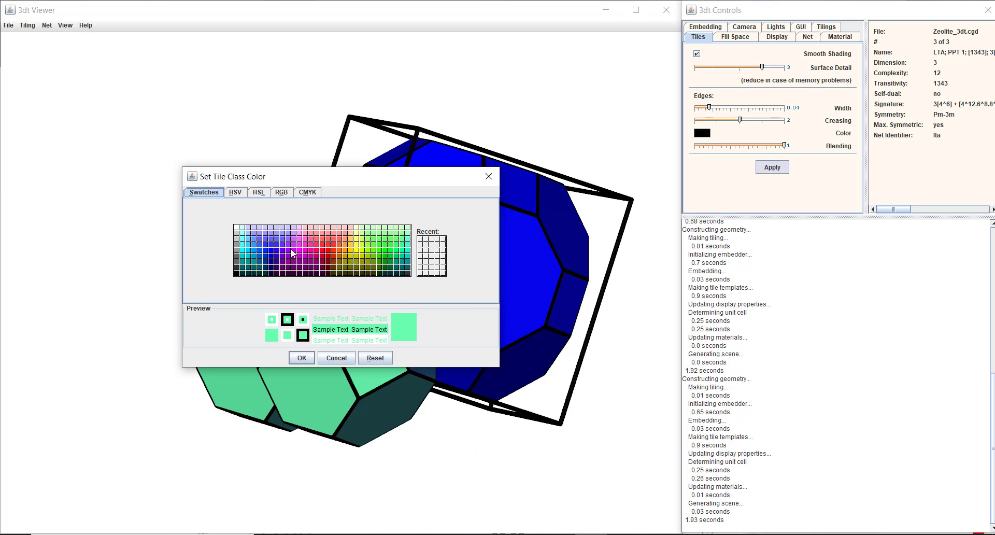
click(316, 245)
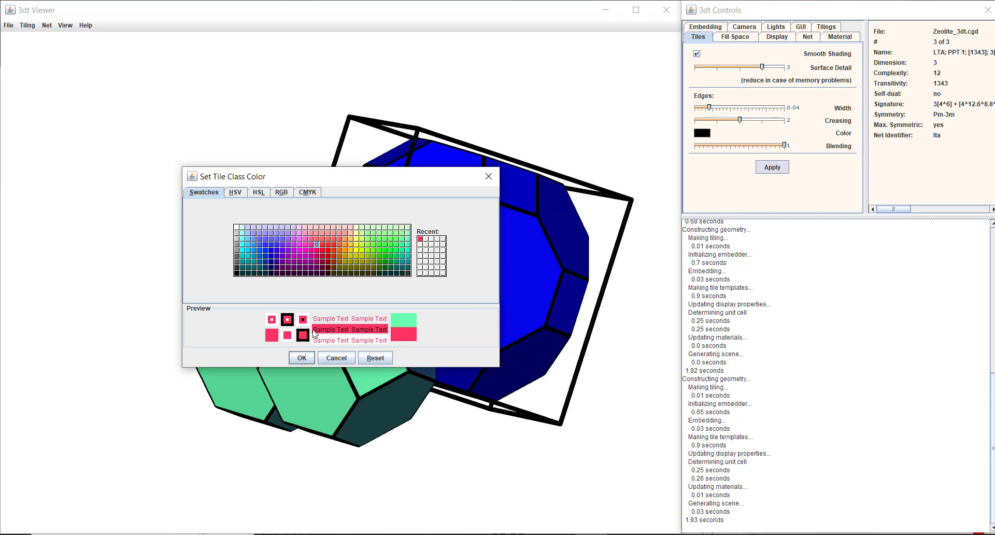
click(301, 358)
Hide the hexagonal facet class of the red tiles, and restore it by showing all facets in the tile
drag(381, 363, 296, 339)
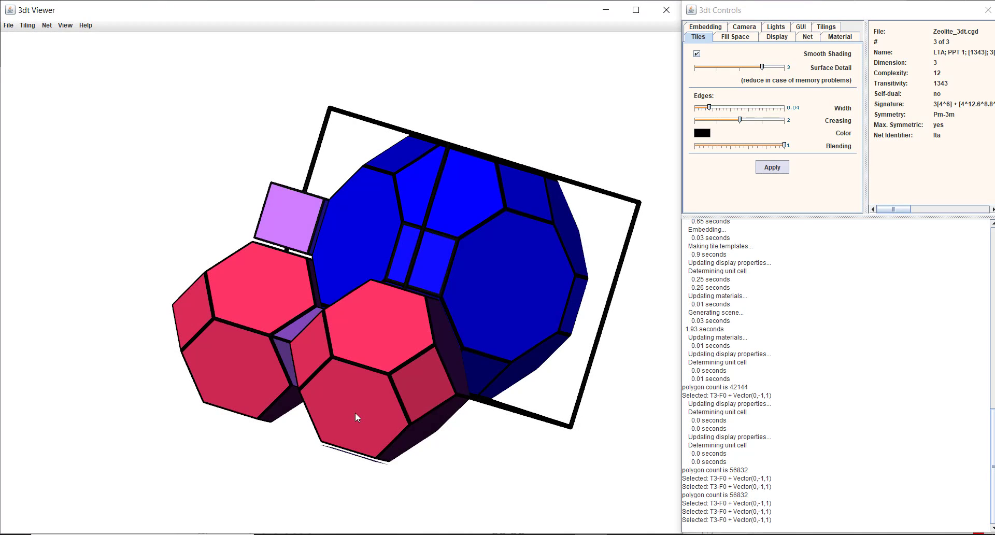
right_click(356, 412)
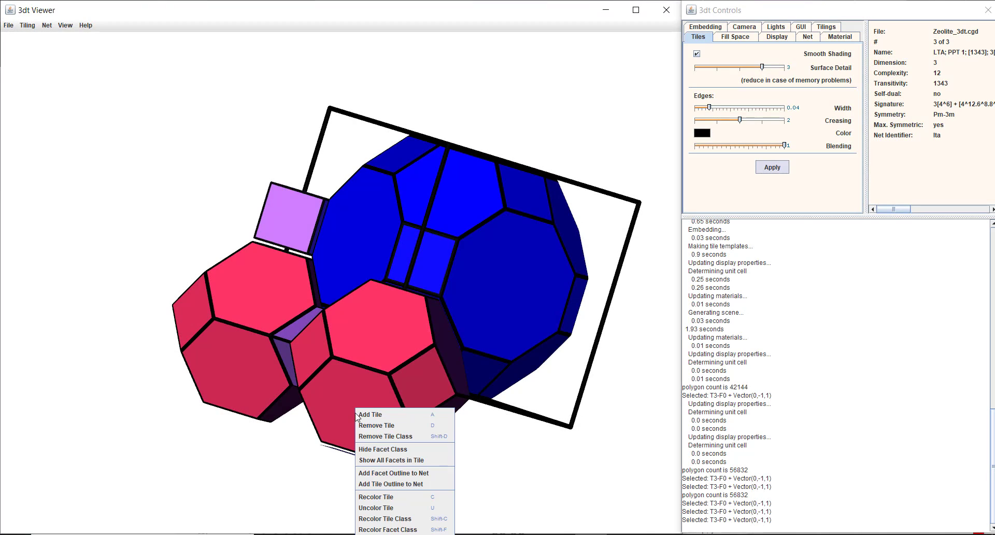
click(386, 450)
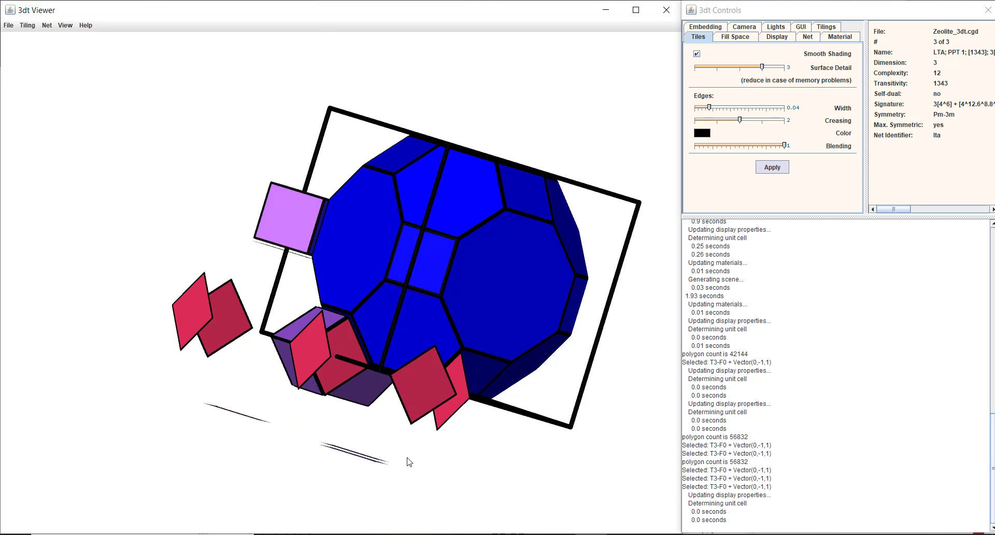
right_click(342, 380)
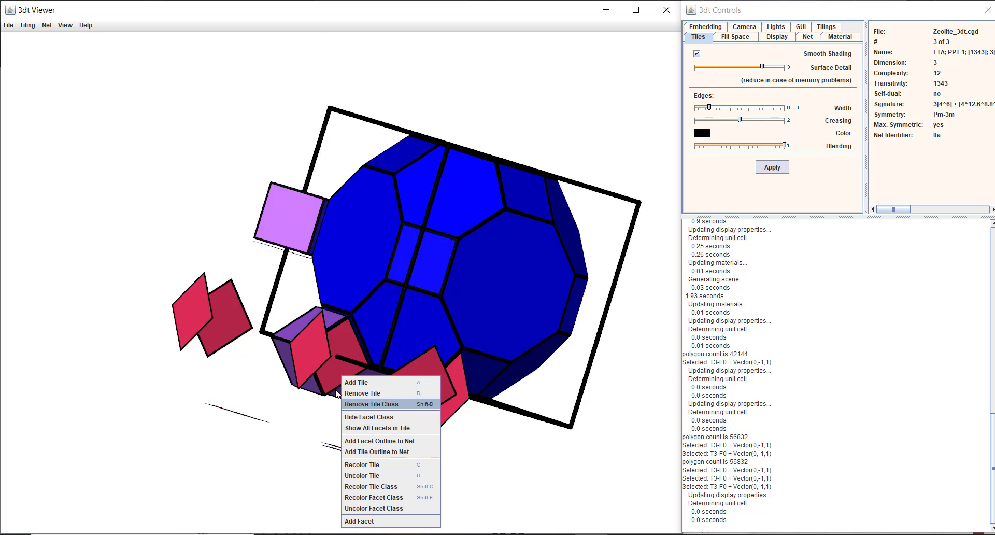
click(371, 428)
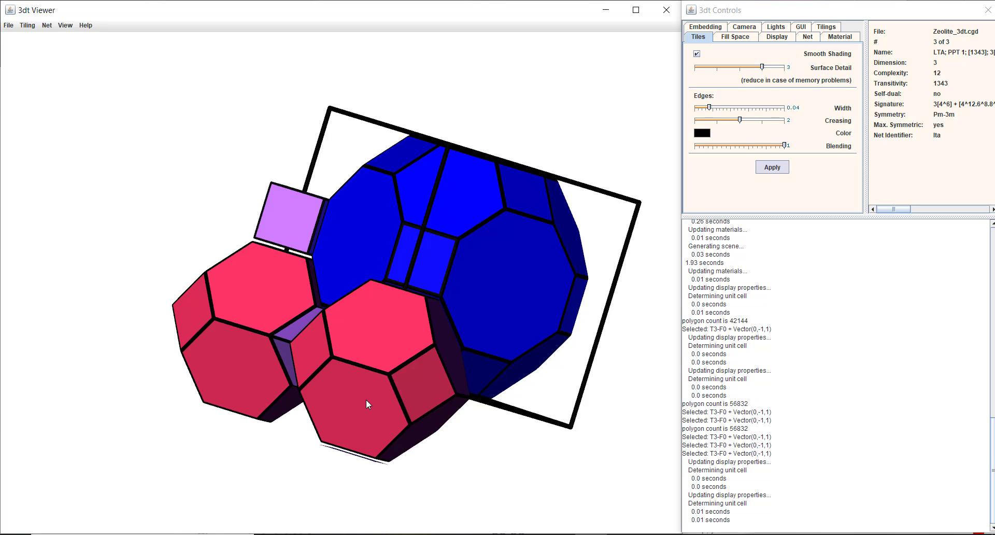
Add a separate facet on the front hexagonal face of the nearest red tile
right_click(366, 399)
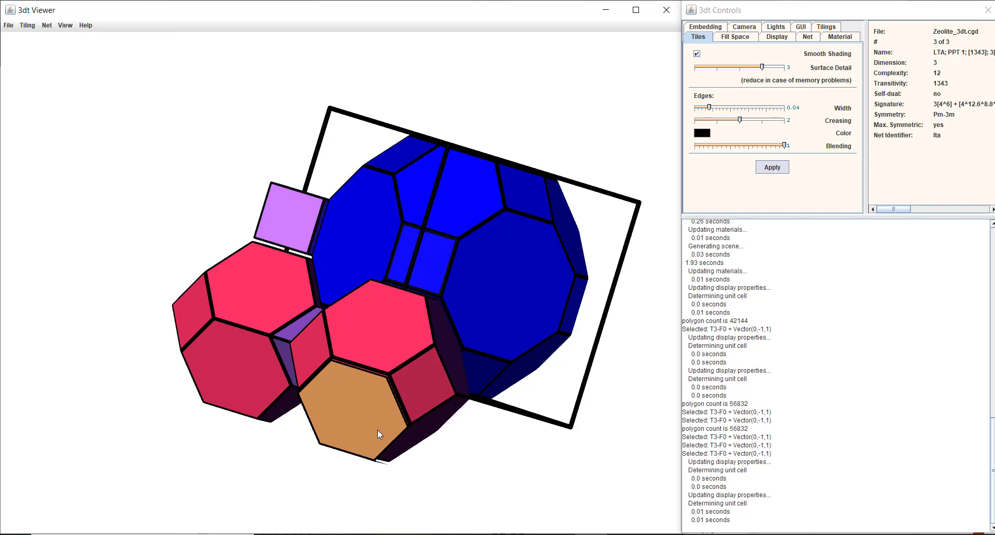
click(682, 87)
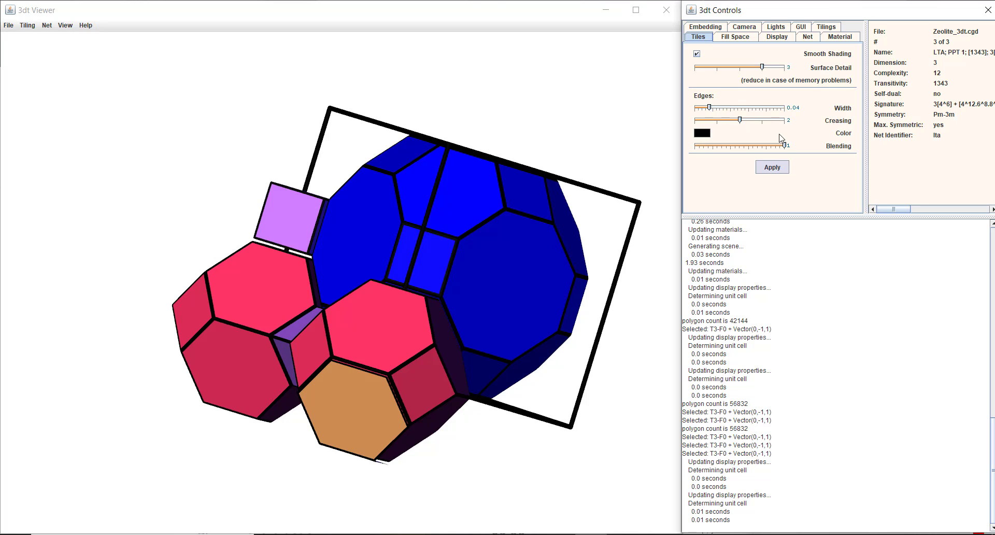
Shrink the displayed tiles by setting the tile size to 0.86
click(747, 39)
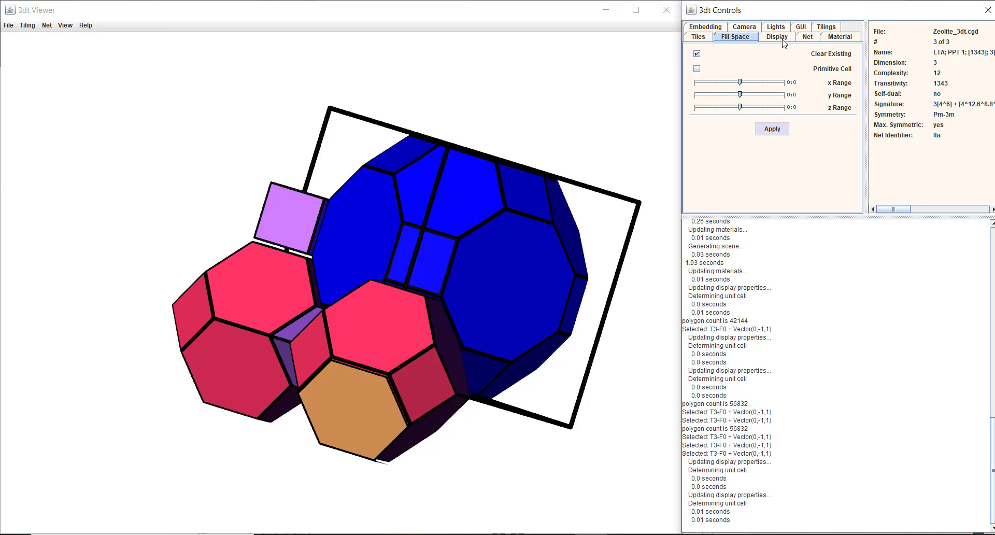
click(784, 41)
drag(783, 52, 772, 53)
click(776, 177)
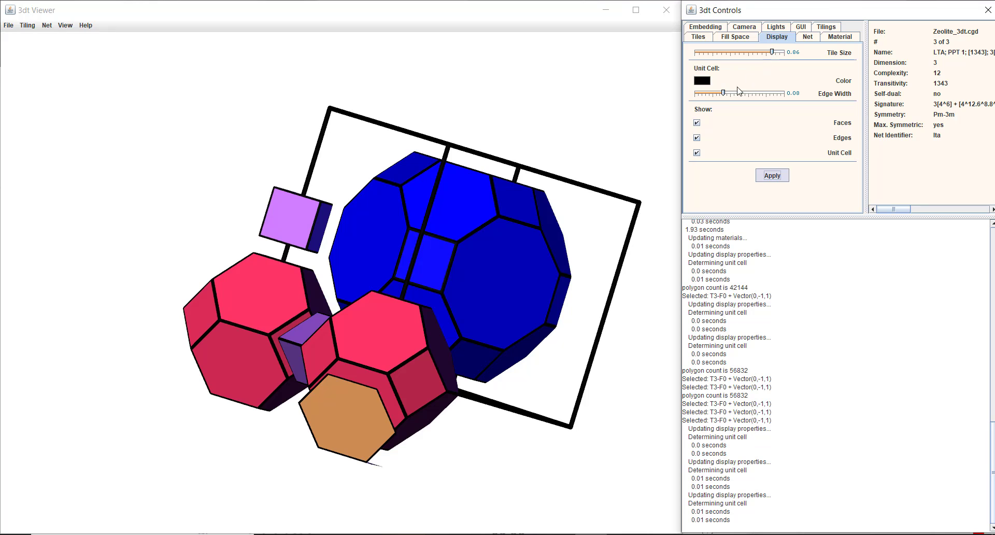
Hide the unit cell outline in the scene, and turn it back on
click(697, 153)
click(761, 173)
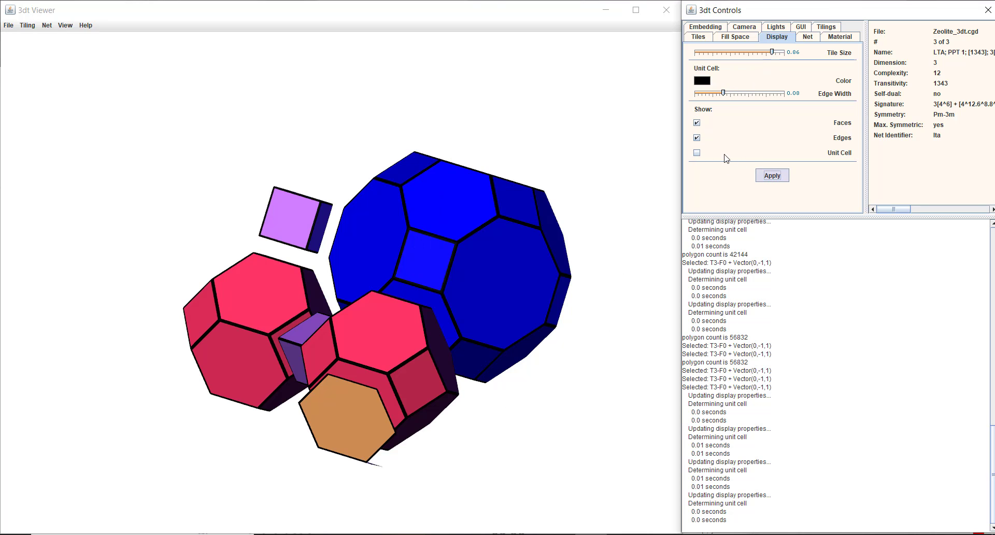
click(697, 153)
click(808, 39)
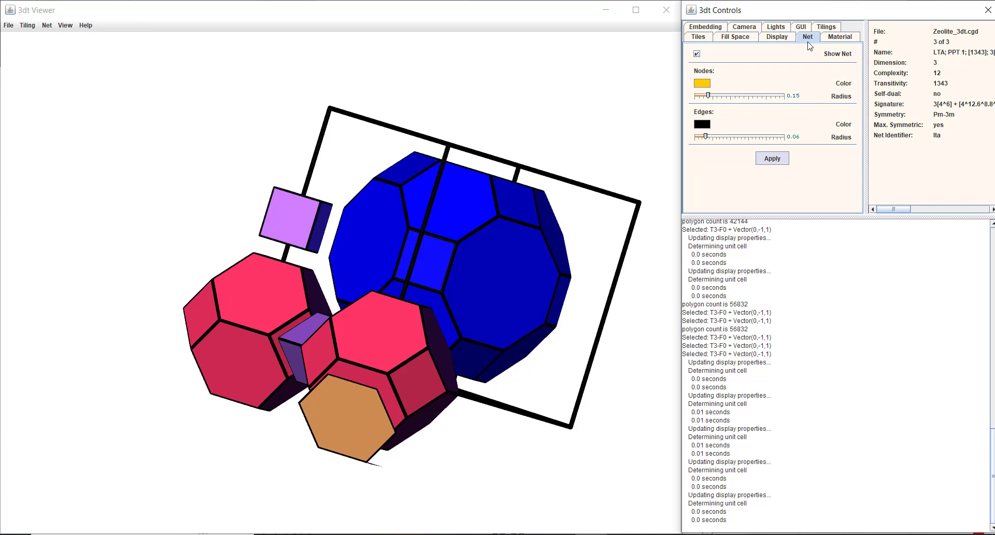
click(782, 27)
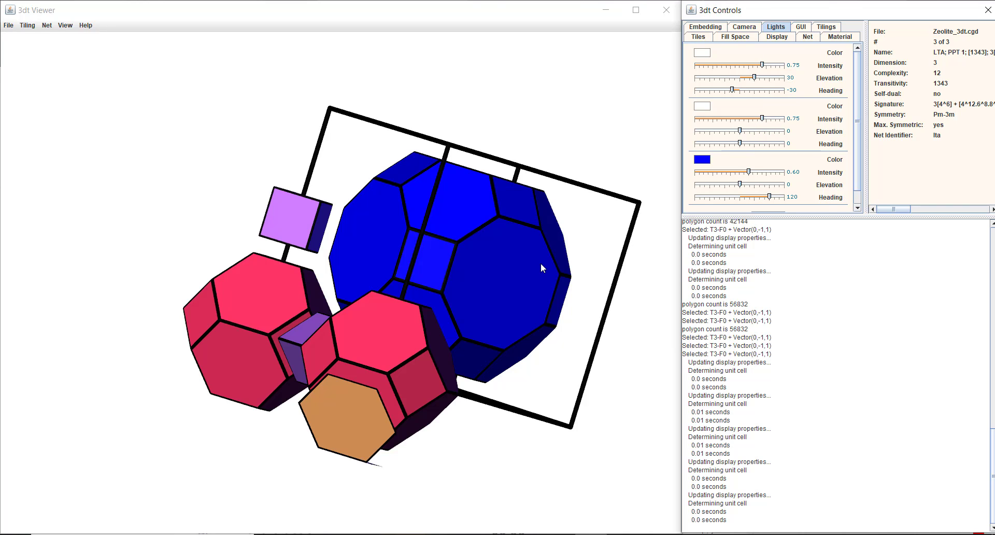
Update the net around the displayed tiles, with a node radius of 0.10 and an edge radius of 0.03
click(47, 25)
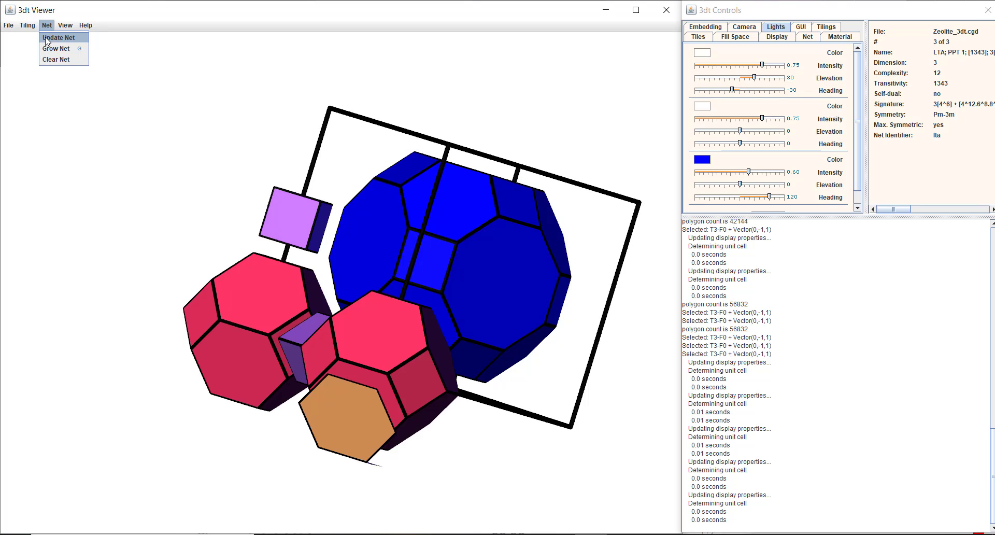
click(45, 38)
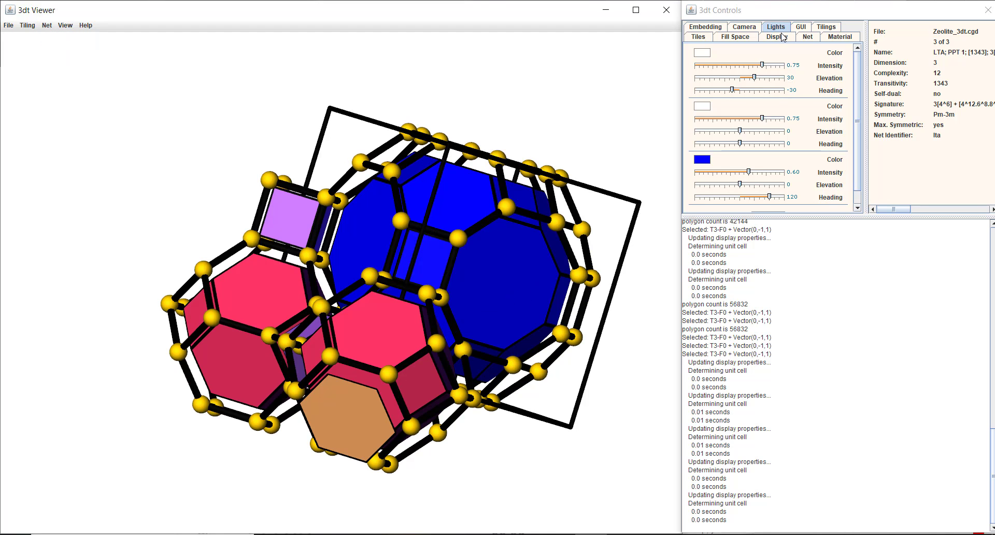
click(806, 37)
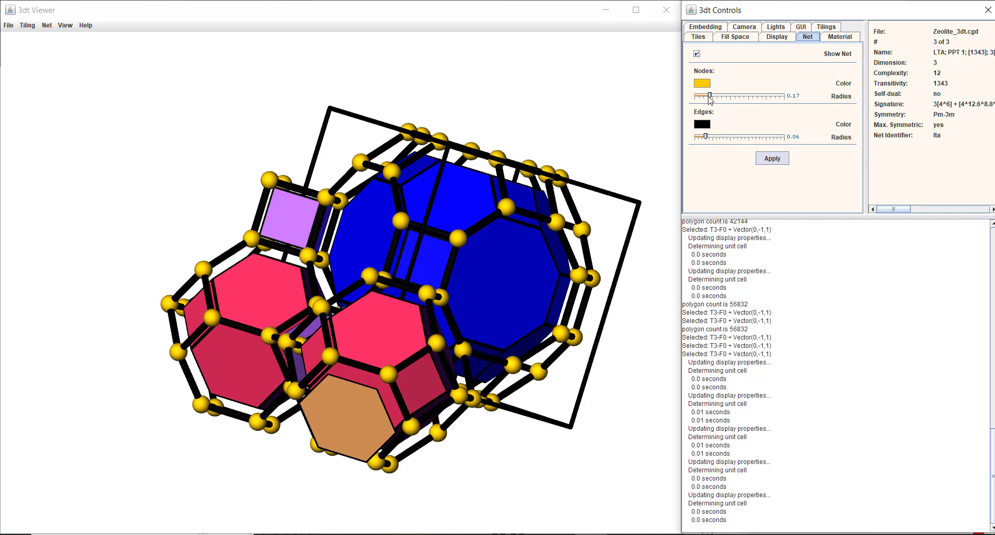
drag(707, 96, 703, 96)
drag(709, 137, 699, 137)
click(768, 158)
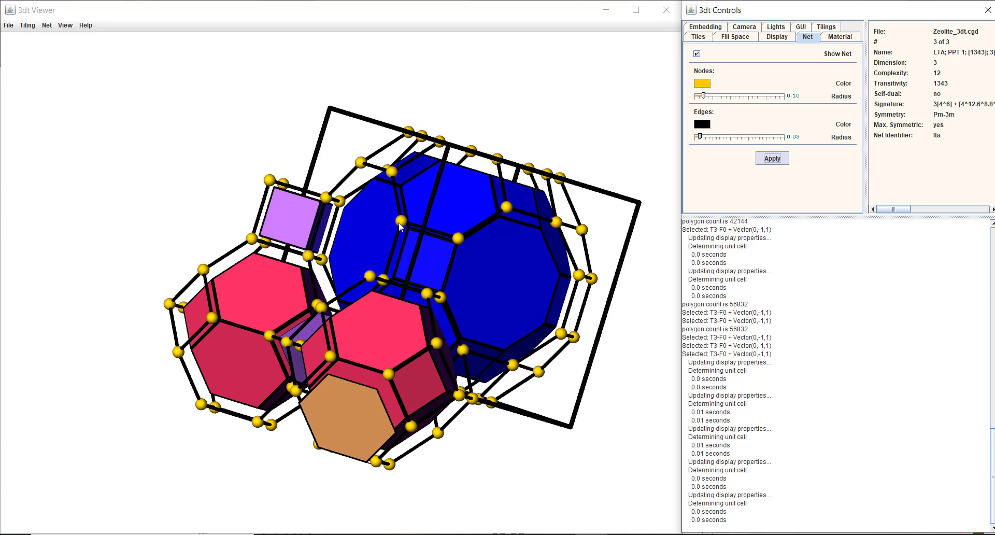
Add a neighbouring cube tile across the square face of the front red tile
click(442, 386)
right_click(420, 384)
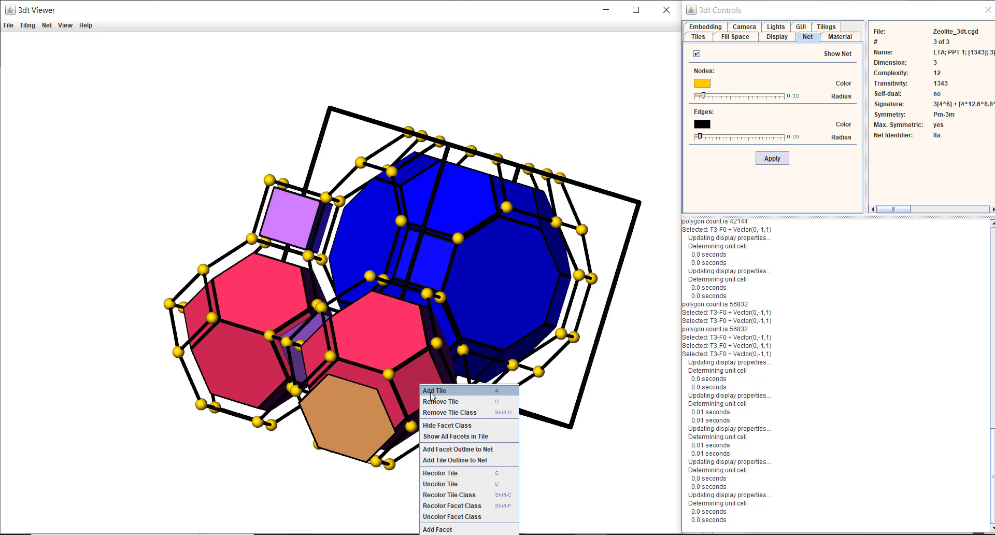
click(433, 392)
Update the net to include the new purple cube, and grow the net outward to neighbouring nodes
click(47, 25)
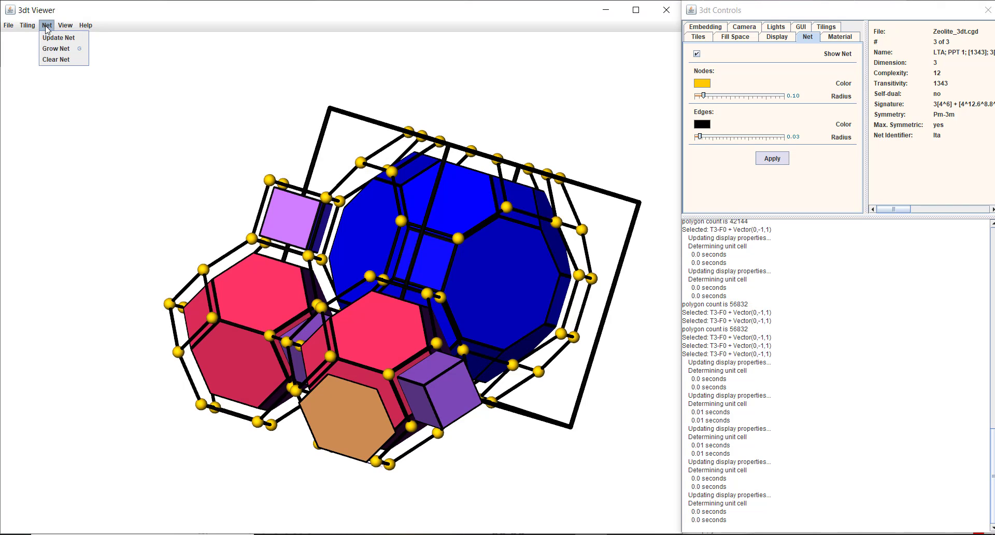
click(57, 38)
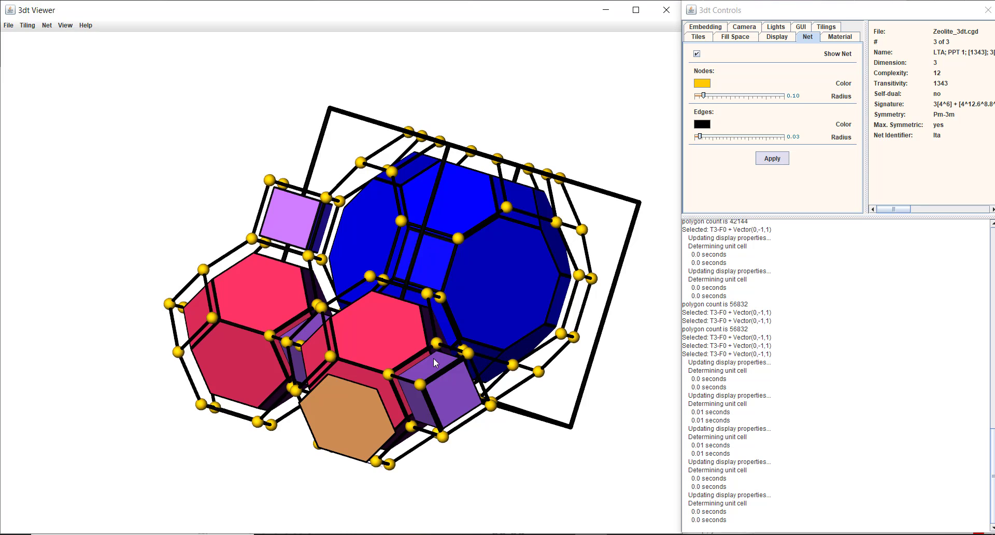
click(47, 26)
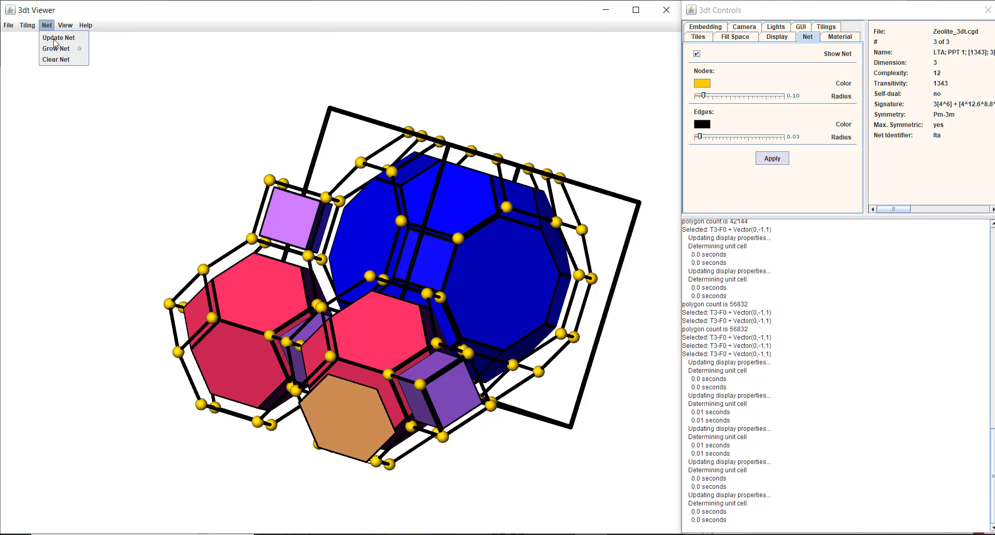
click(55, 49)
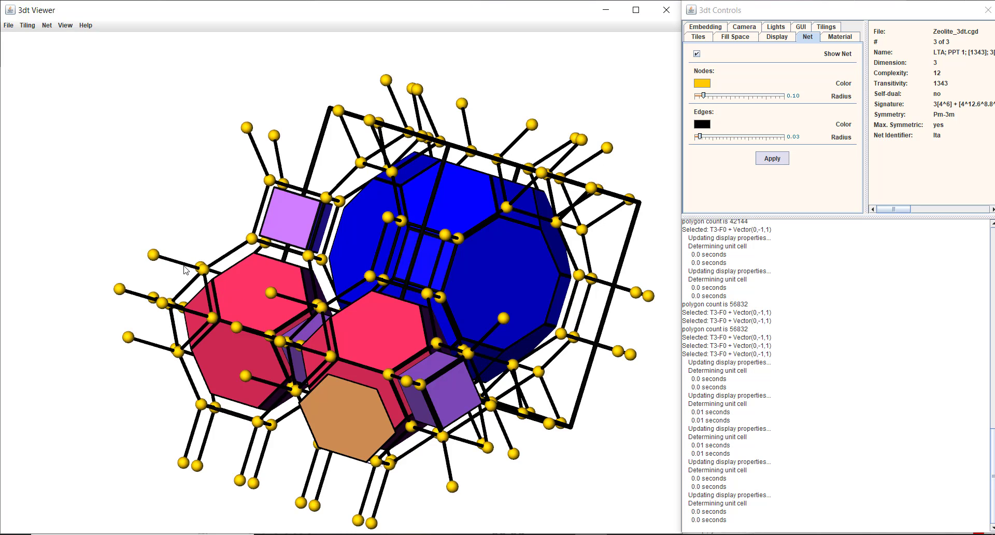
Remove the net edge extending outward from the rear red tile's upper corner, and remove the node at that corner
right_click(201, 272)
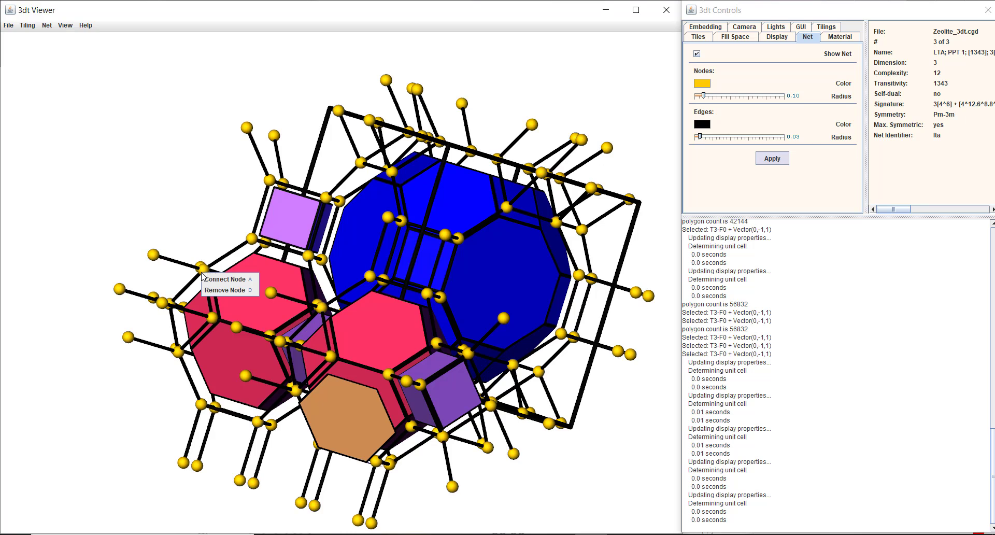
right_click(182, 266)
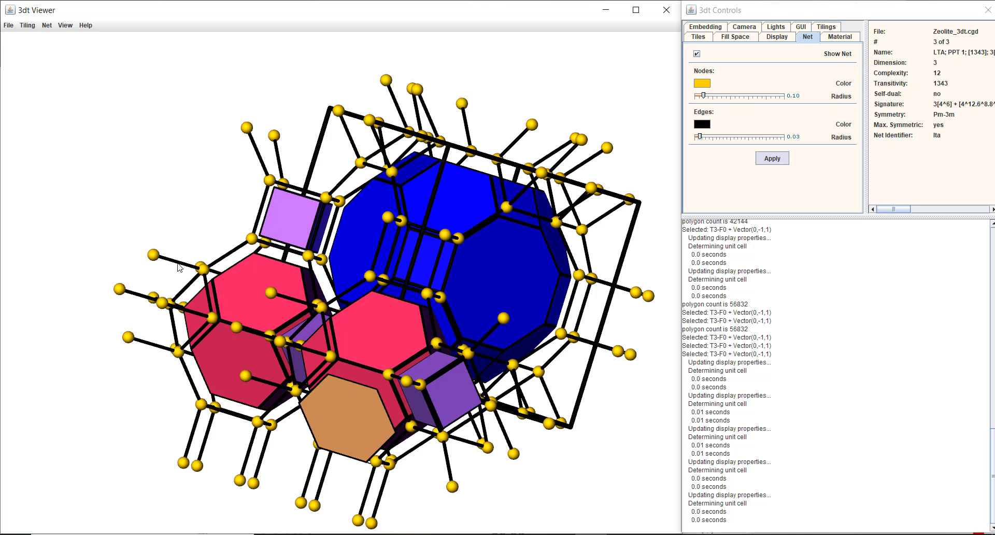
right_click(177, 263)
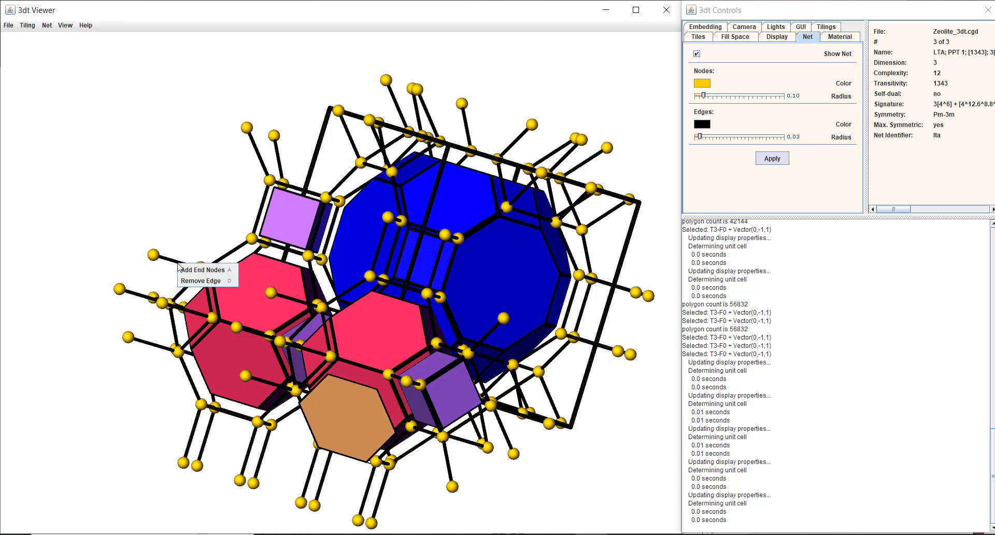
click(202, 280)
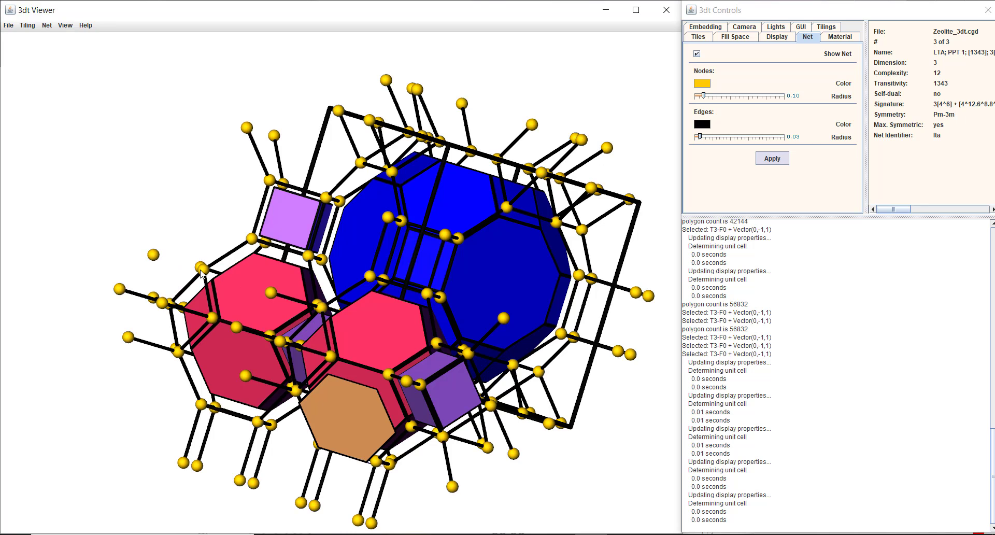
right_click(204, 274)
click(215, 288)
Try saving the scene as AFI_all_tiles.gsl, and decline to overwrite the existing file
click(8, 27)
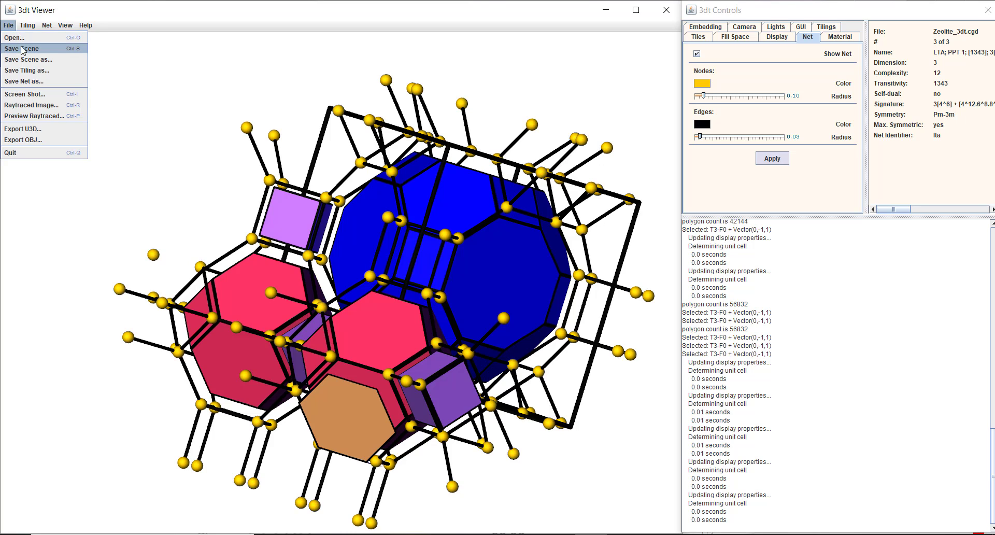
click(32, 61)
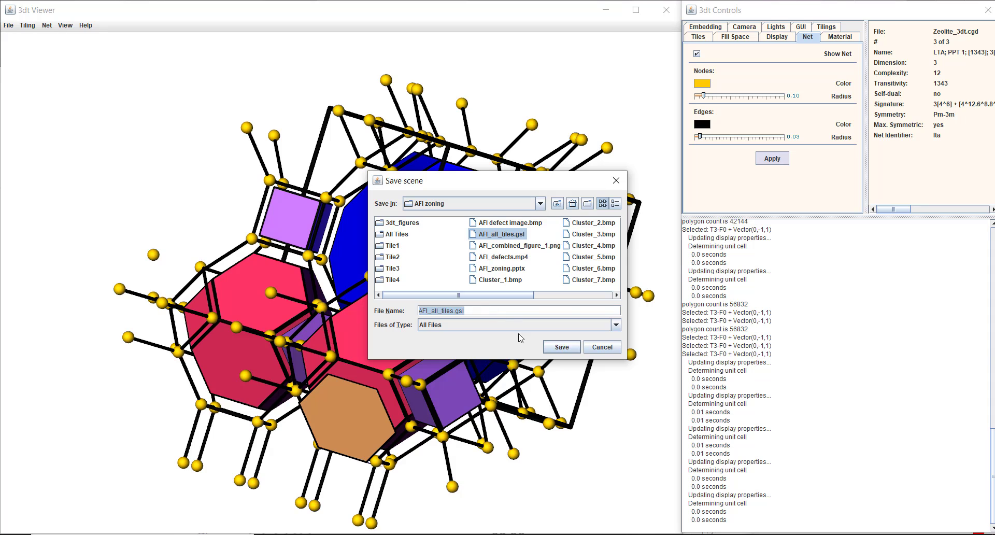
click(550, 349)
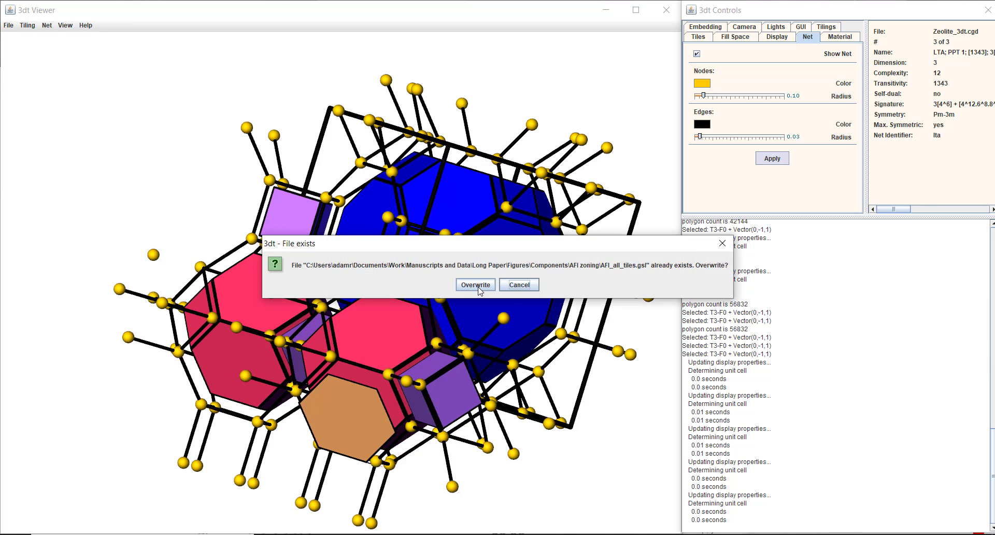
click(513, 288)
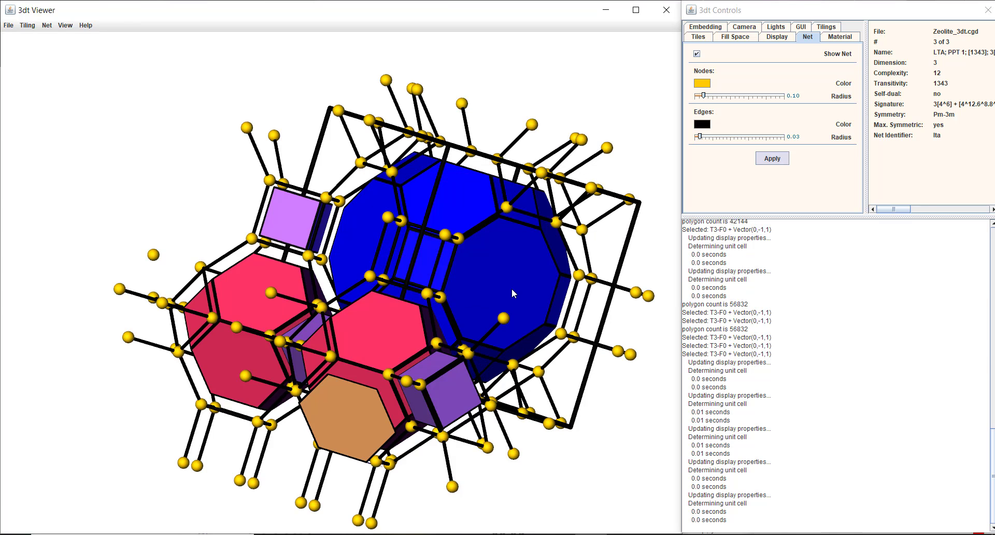
View the LTA tiling along the Y axis and along the custom direction 1 1 1
click(63, 28)
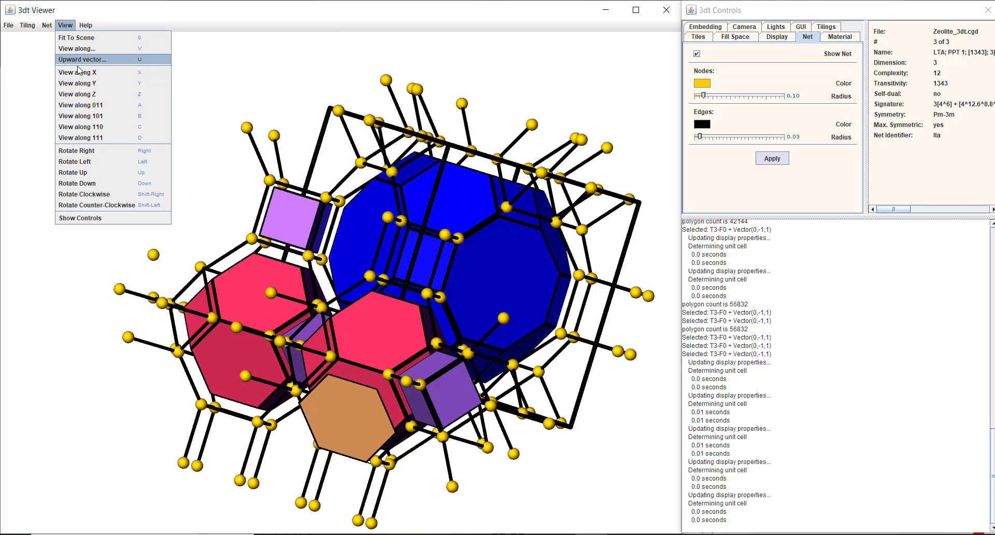
click(78, 83)
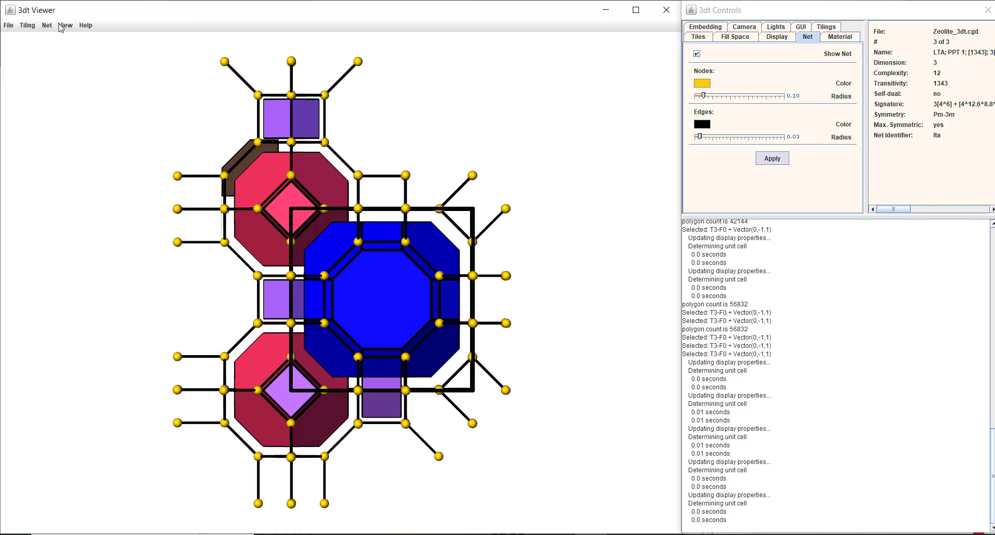
click(47, 25)
mouse_move(65, 25)
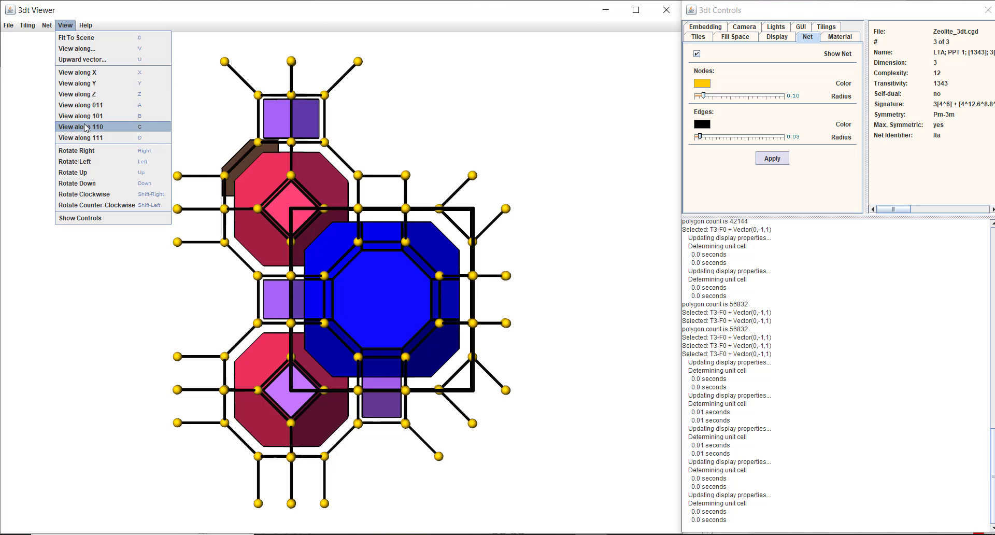
click(77, 49)
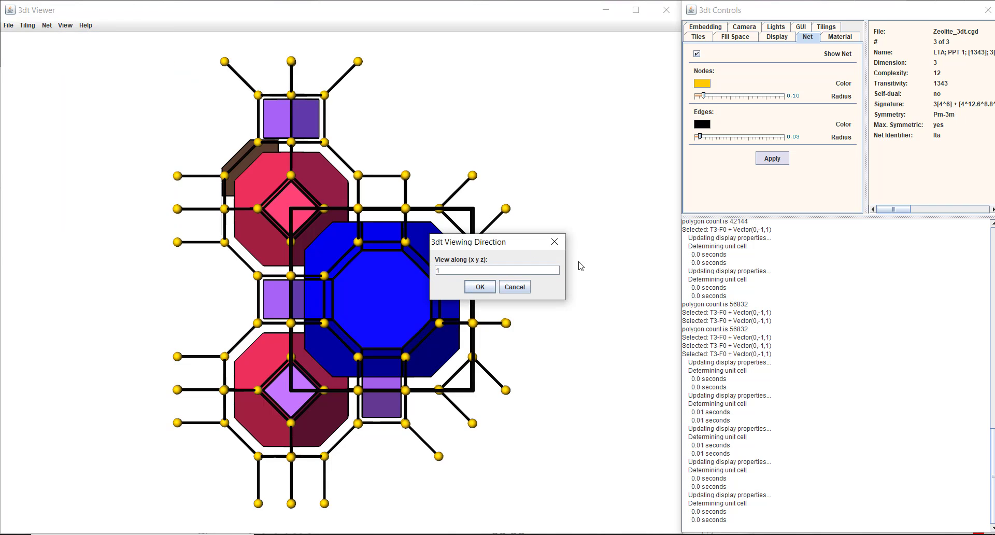
text(1 1 1)
key(Return)
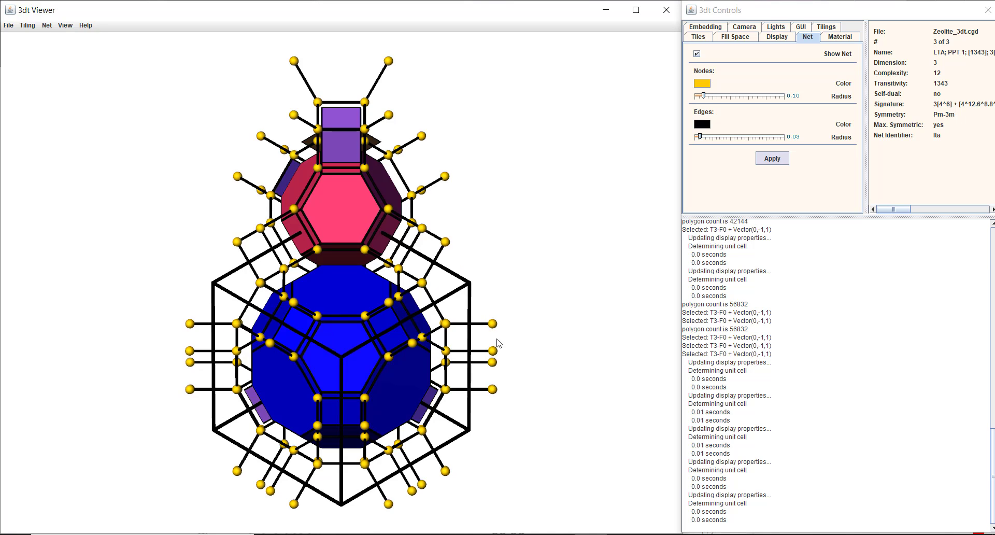
Save a raytraced image of the LTA tiling, seen from an oblique angle, as TEST.png on the Desktop
drag(209, 289, 336, 269)
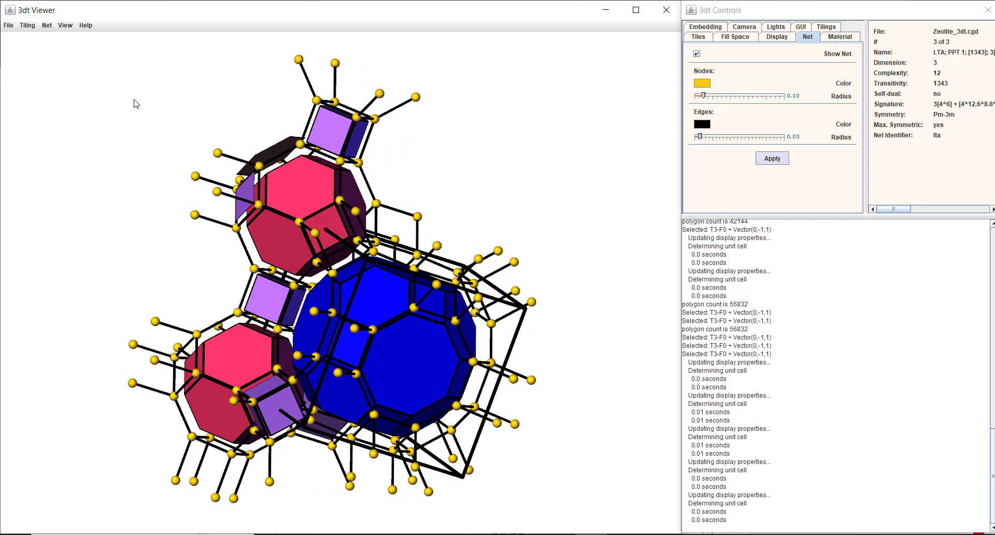
click(9, 26)
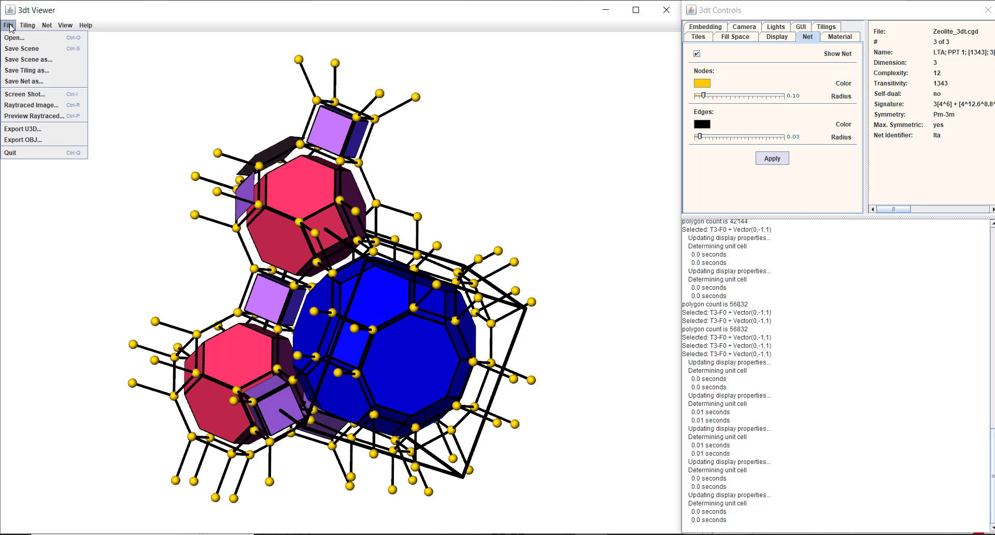
click(19, 106)
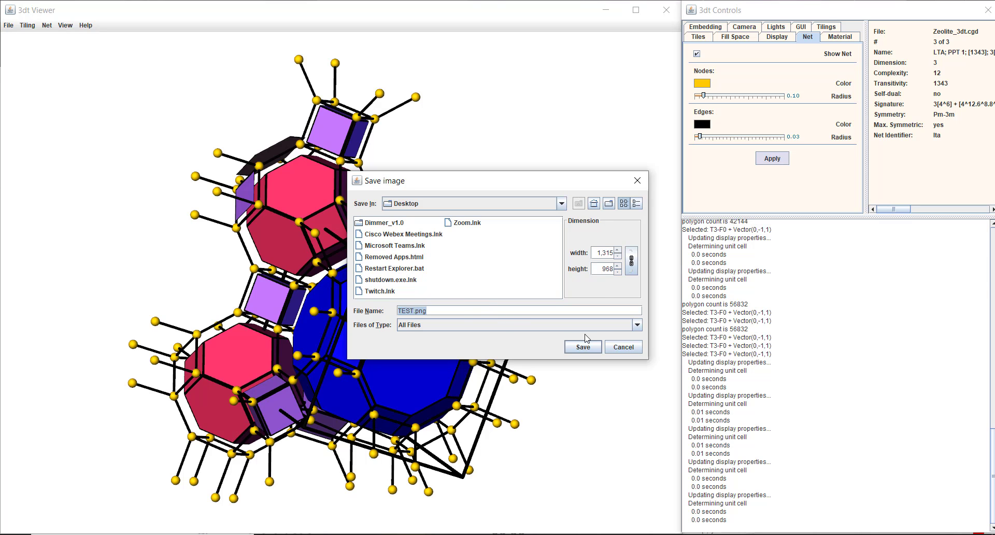
click(582, 347)
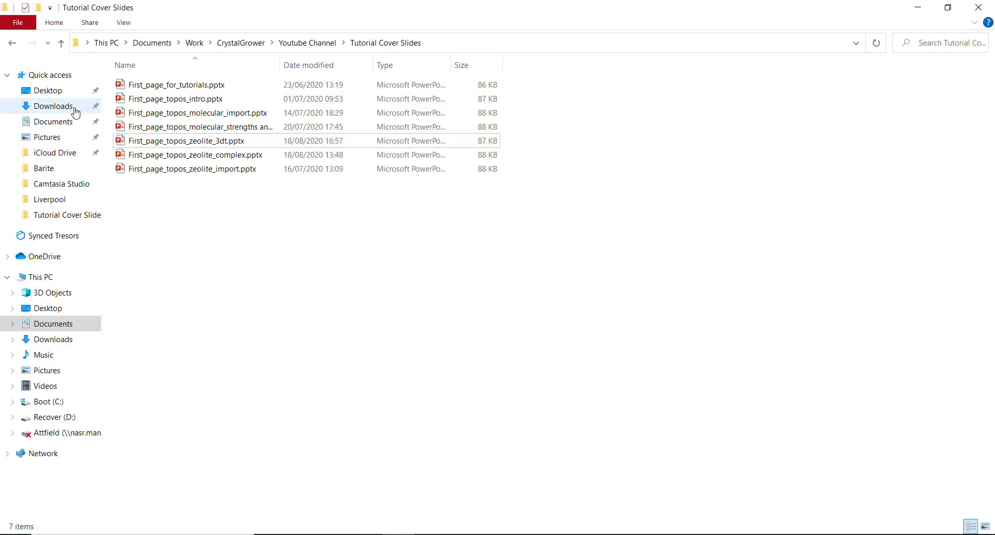
Switch to File Explorer, open TEST.png from the Desktop to inspect the rendered image, and return to 3dt
click(54, 95)
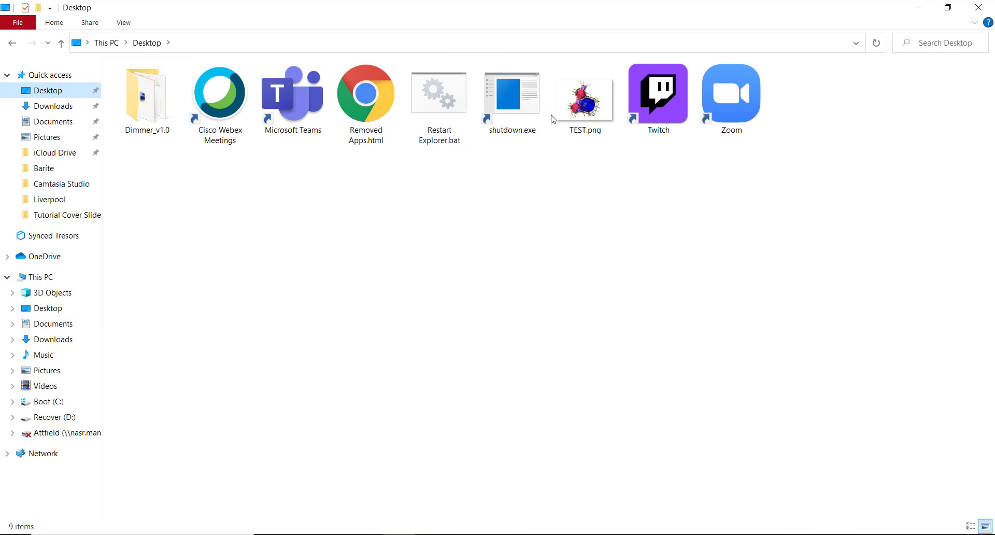
click(594, 120)
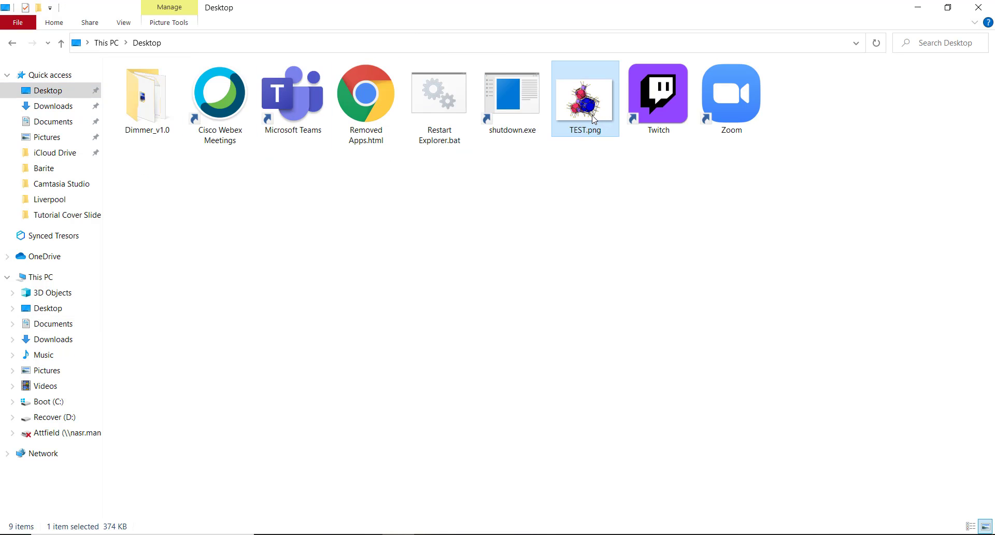
double_click(594, 118)
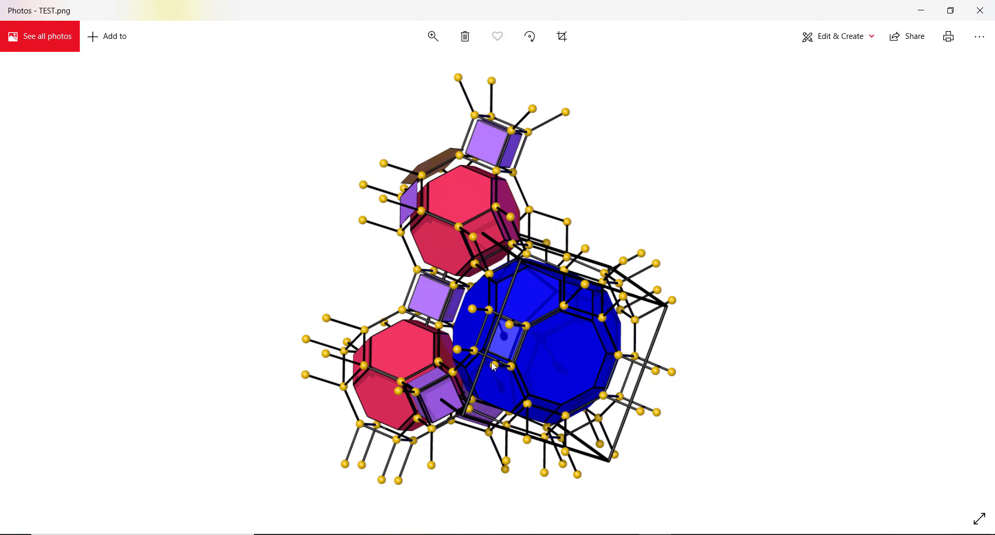
click(624, 521)
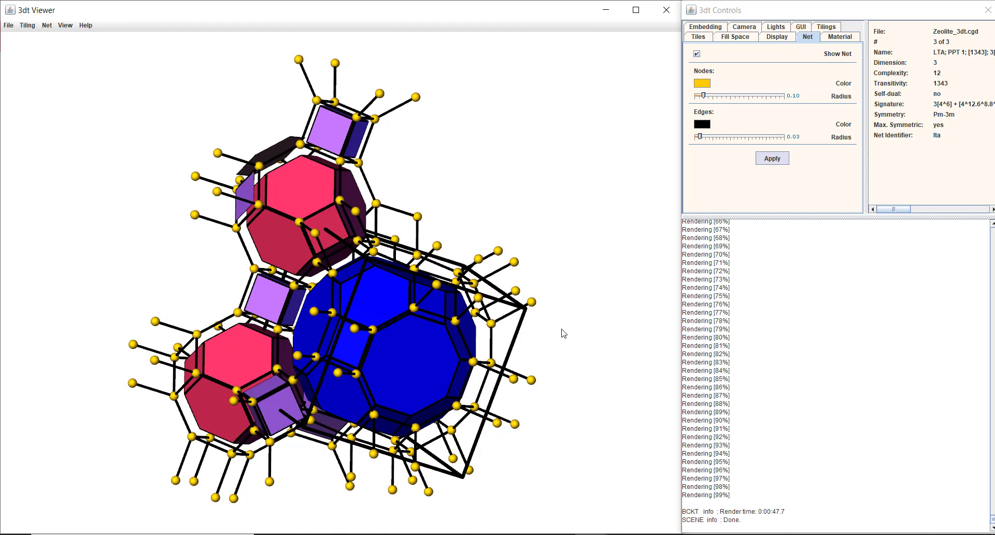